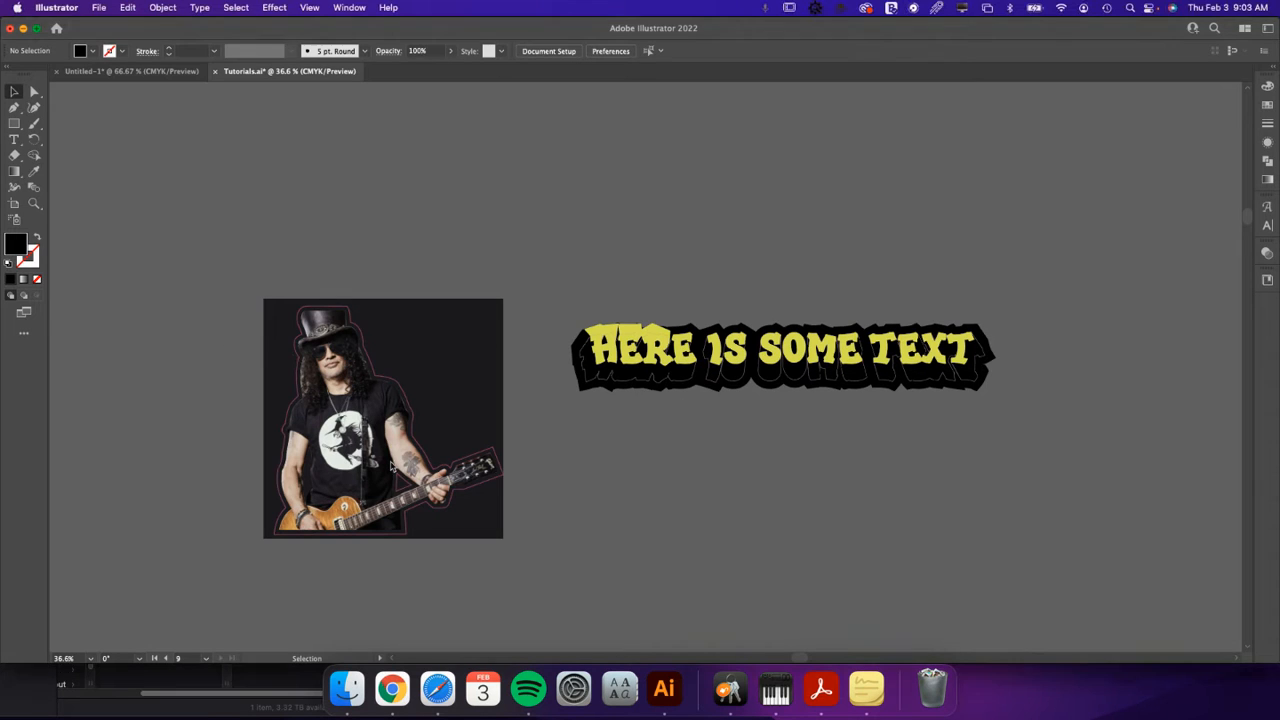
- Move the guitarist cut-out with its outline off the dark square to just beneath the "HERE IS SOME TEXT" lettering
left_click(418, 490)
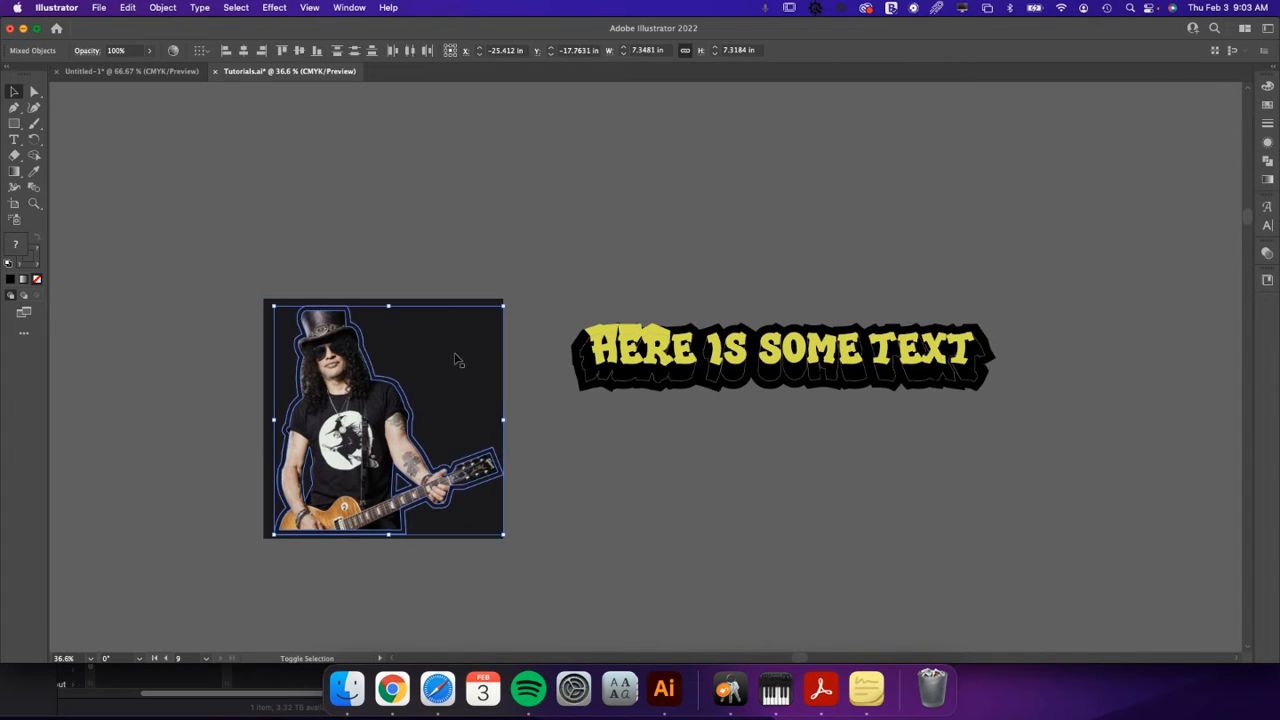
left_click_drag(362, 371, 769, 260)
key("z")
key("v")
key("a")
key("super+minus")
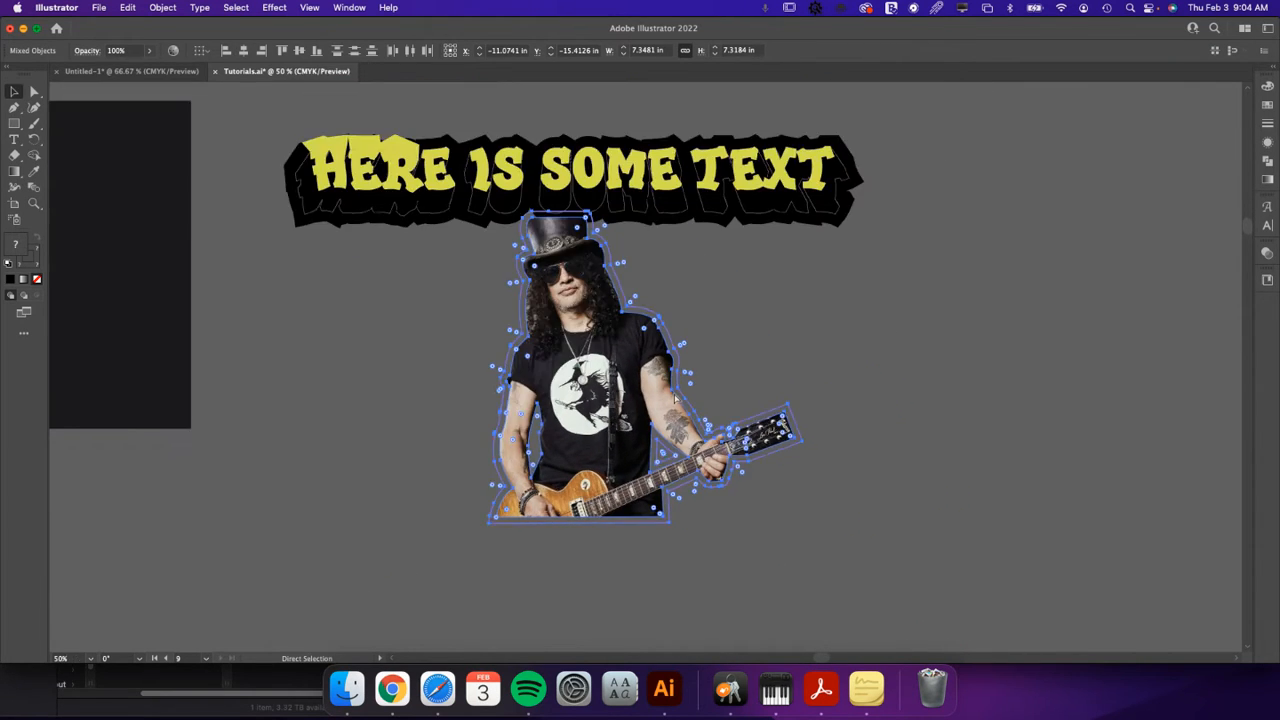
- Enlarge the guitarist cut-out and its outline to about 14.17 by 14.11 in and shift them slightly right under the lettering
key("super+minus")
key("v")
key("super+minus")
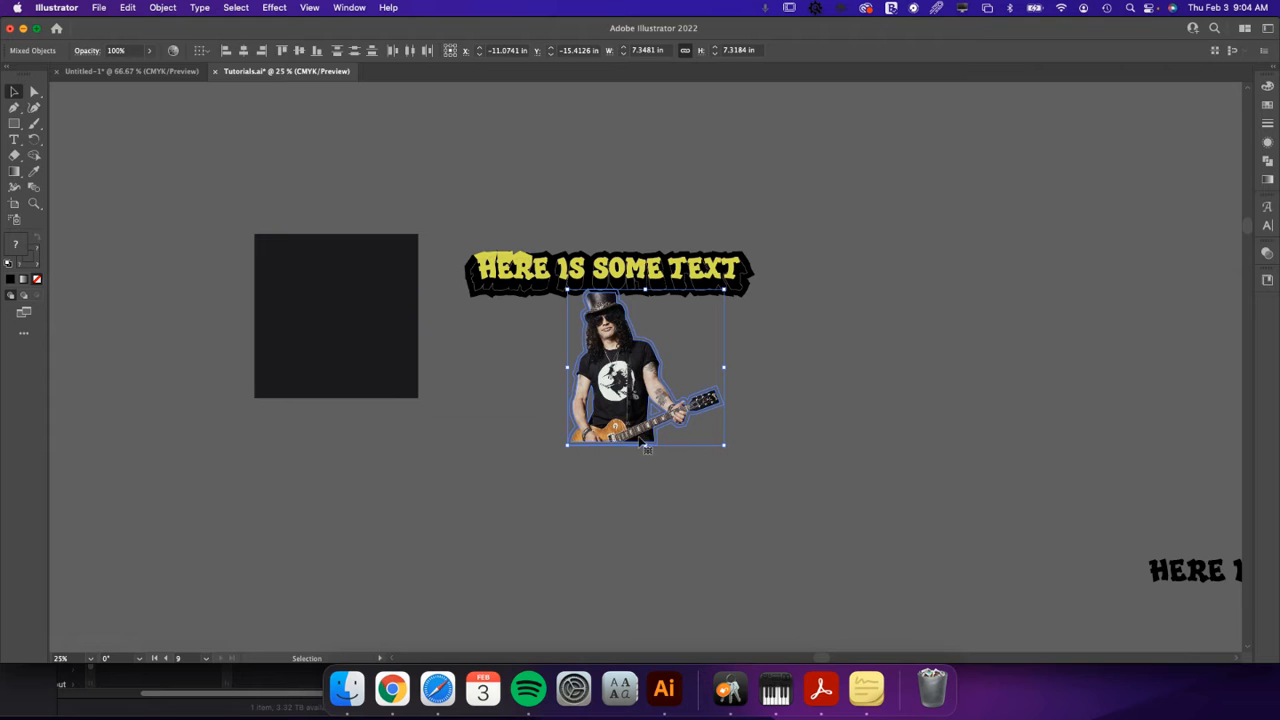
left_click_drag(645, 447, 628, 590)
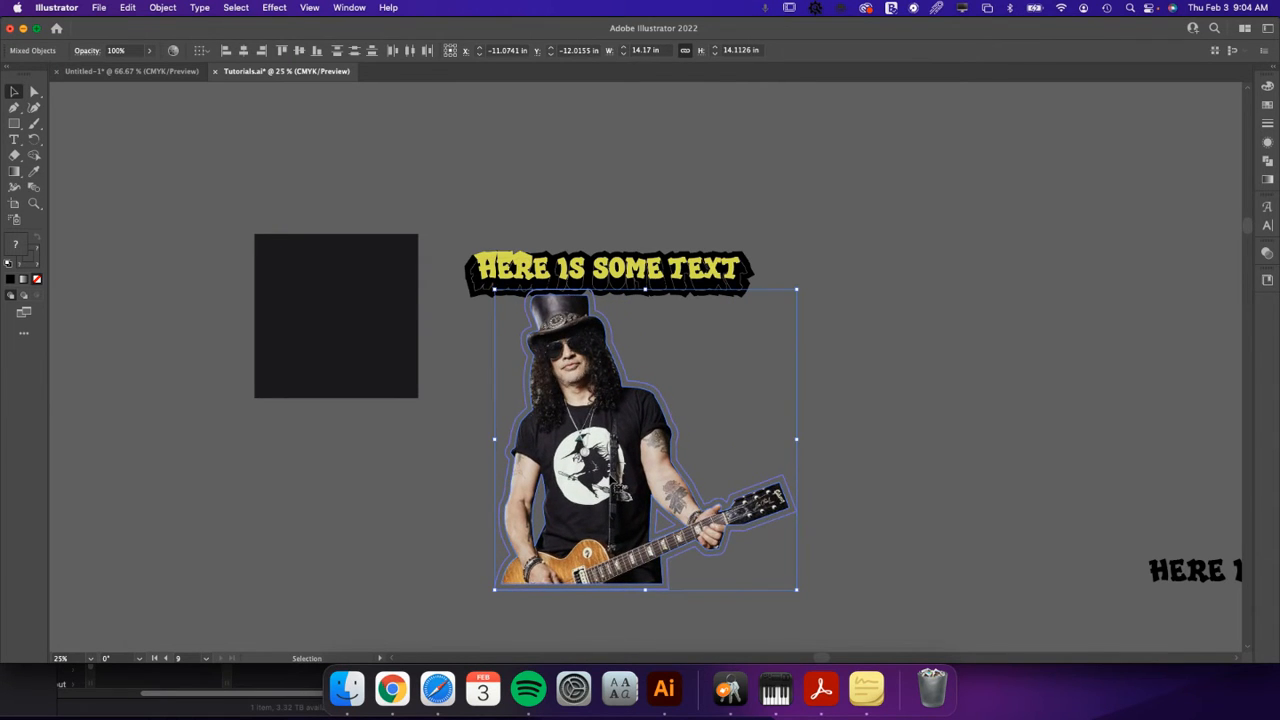
left_click_drag(612, 480, 638, 478)
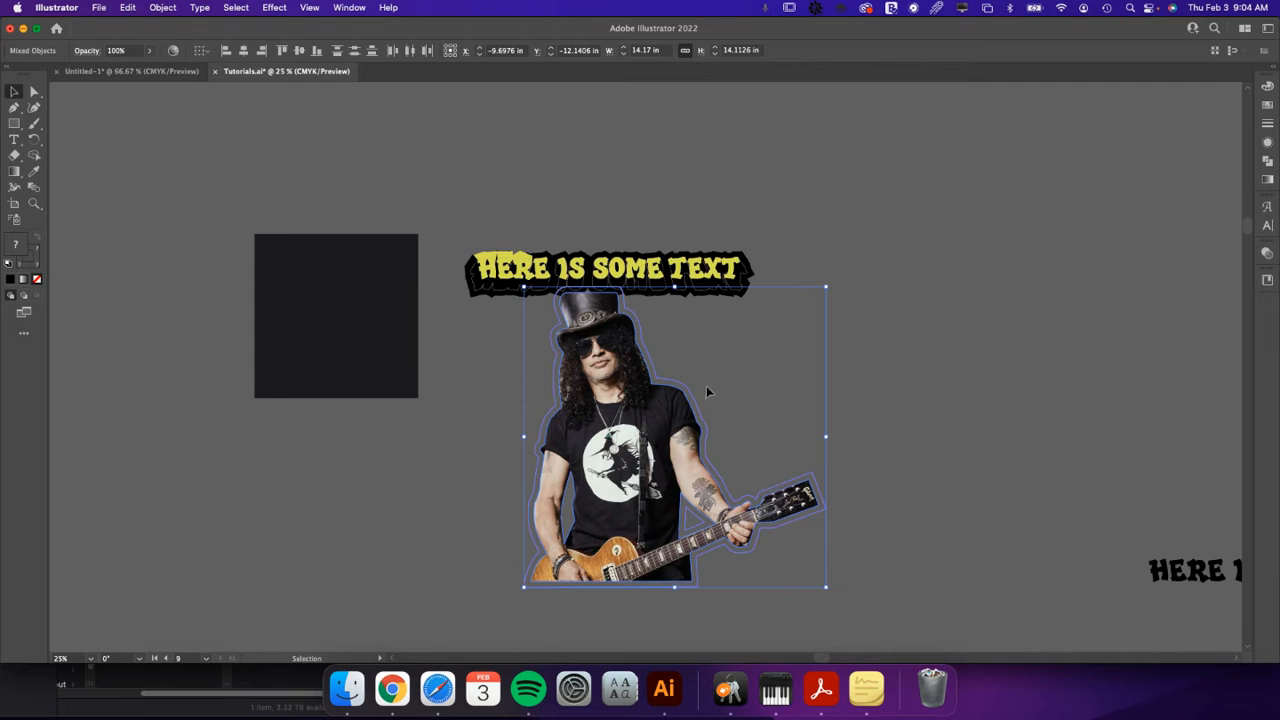
- Place the dark square behind the guitarist and resize it to about 15.38 by 14.82 in to cover the whole figure
left_click_drag(301, 320, 557, 521)
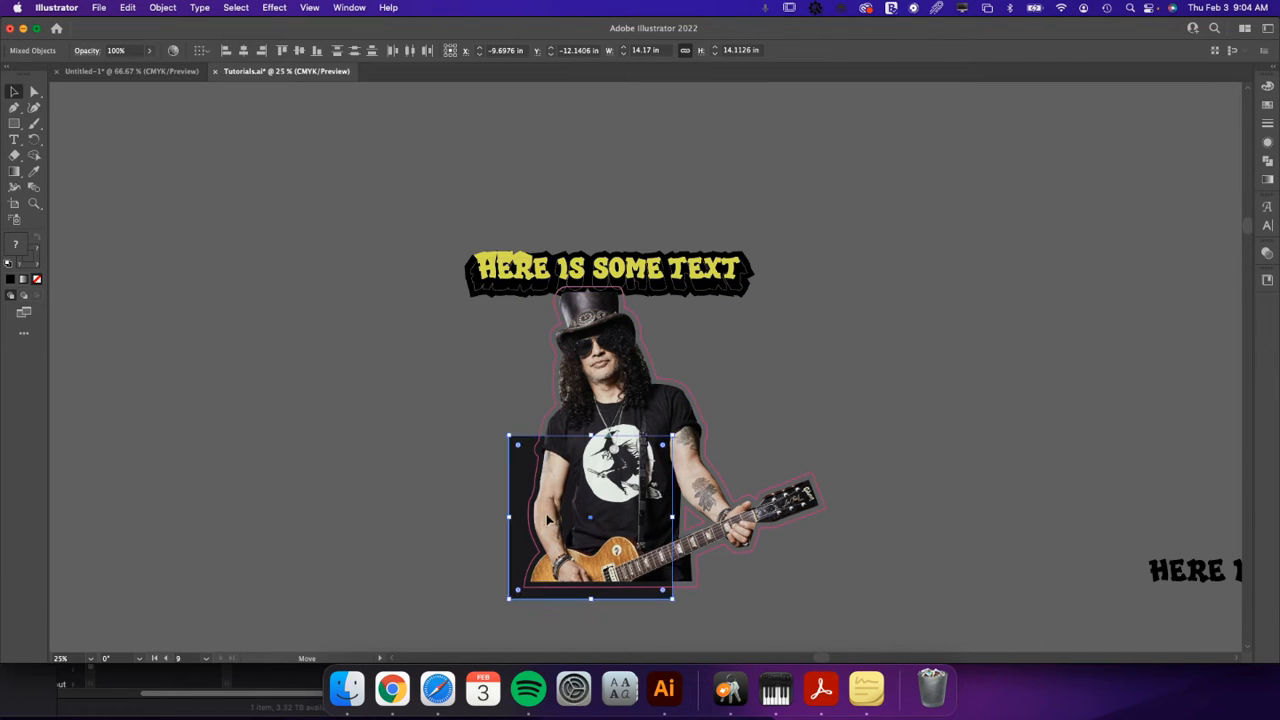
left_click_drag(676, 440, 837, 286)
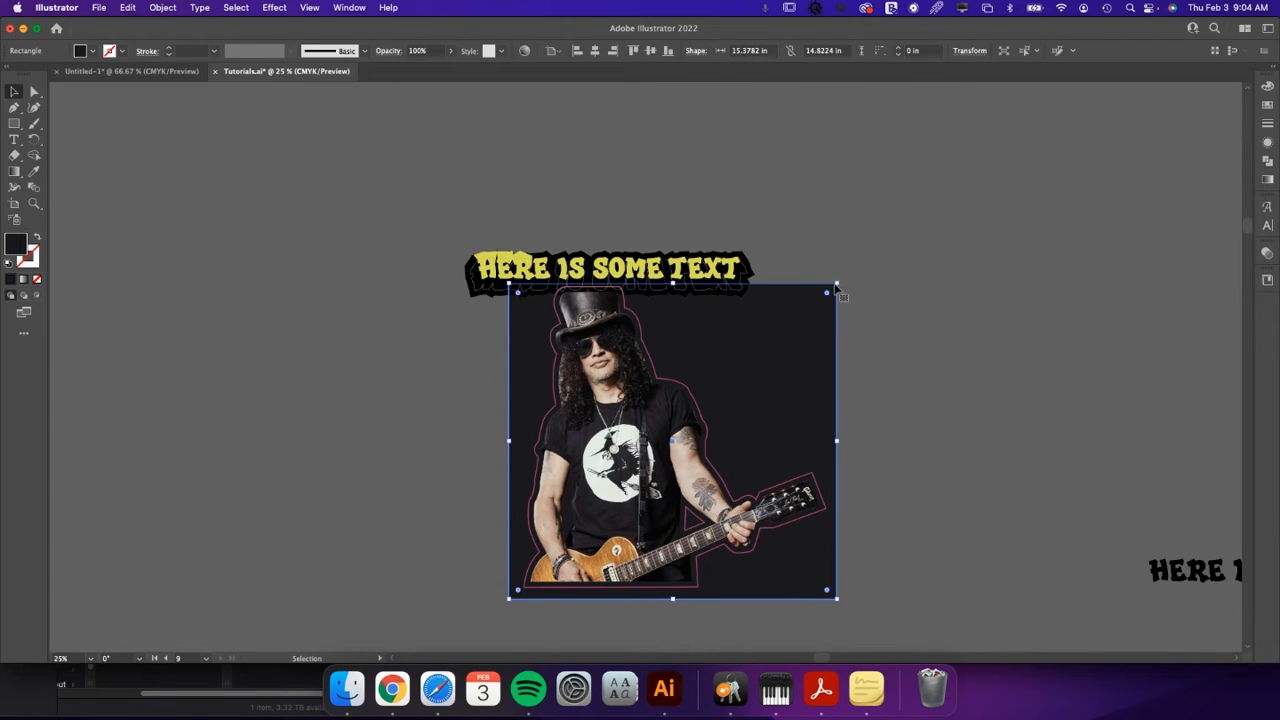
key("z")
left_click_drag(576, 284, 833, 377)
key("v")
left_click(204, 455)
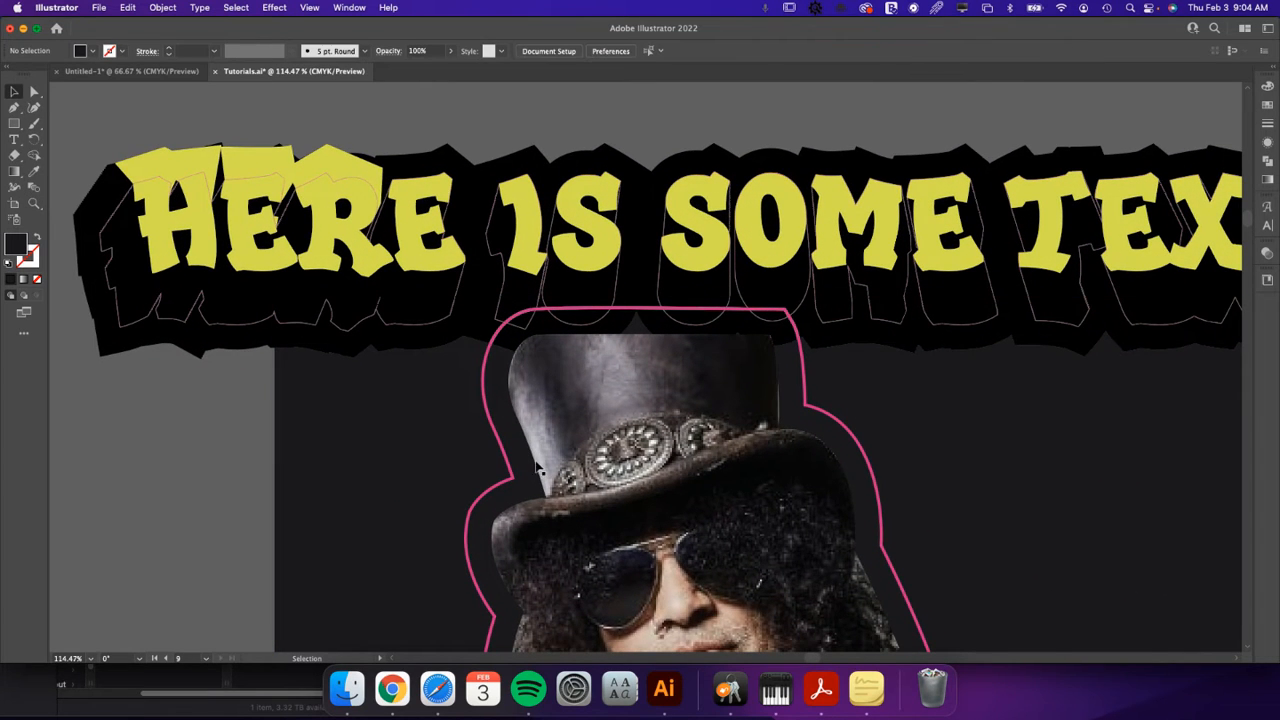
- Try a 0.25 pt stroke weight on the pink outline around the guitarist and undo it
left_click(513, 485)
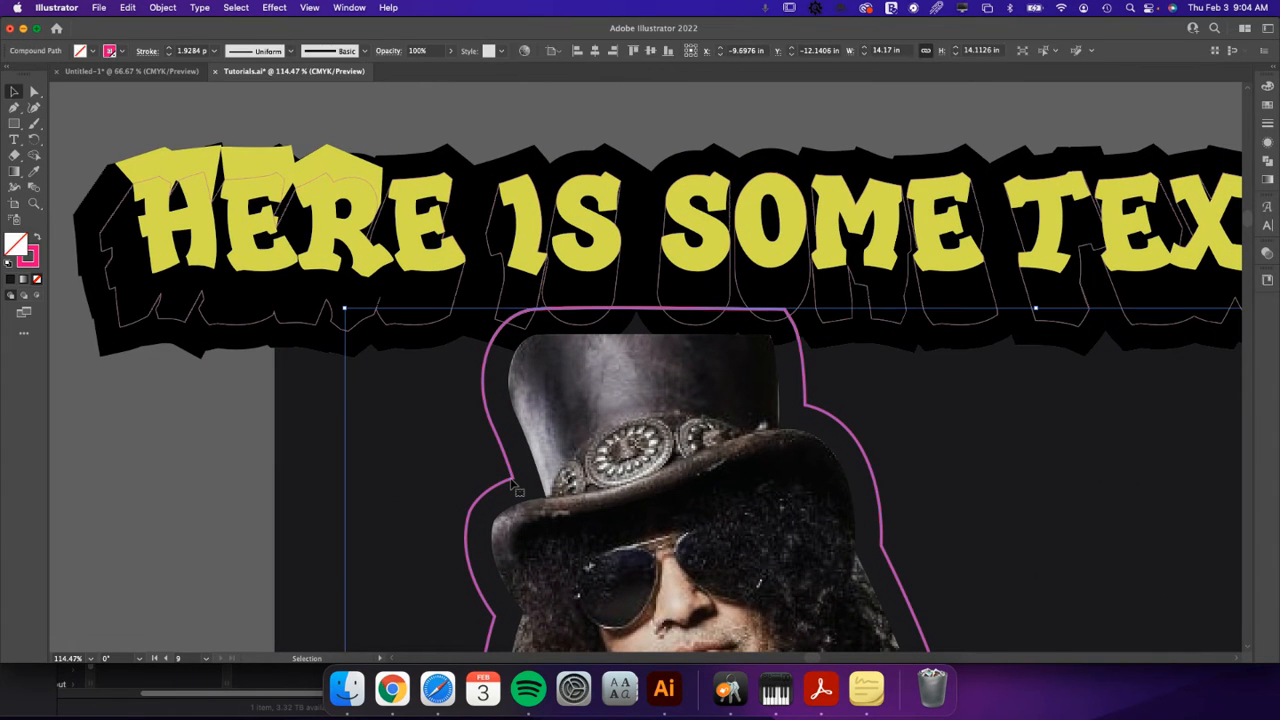
left_click(1267, 125)
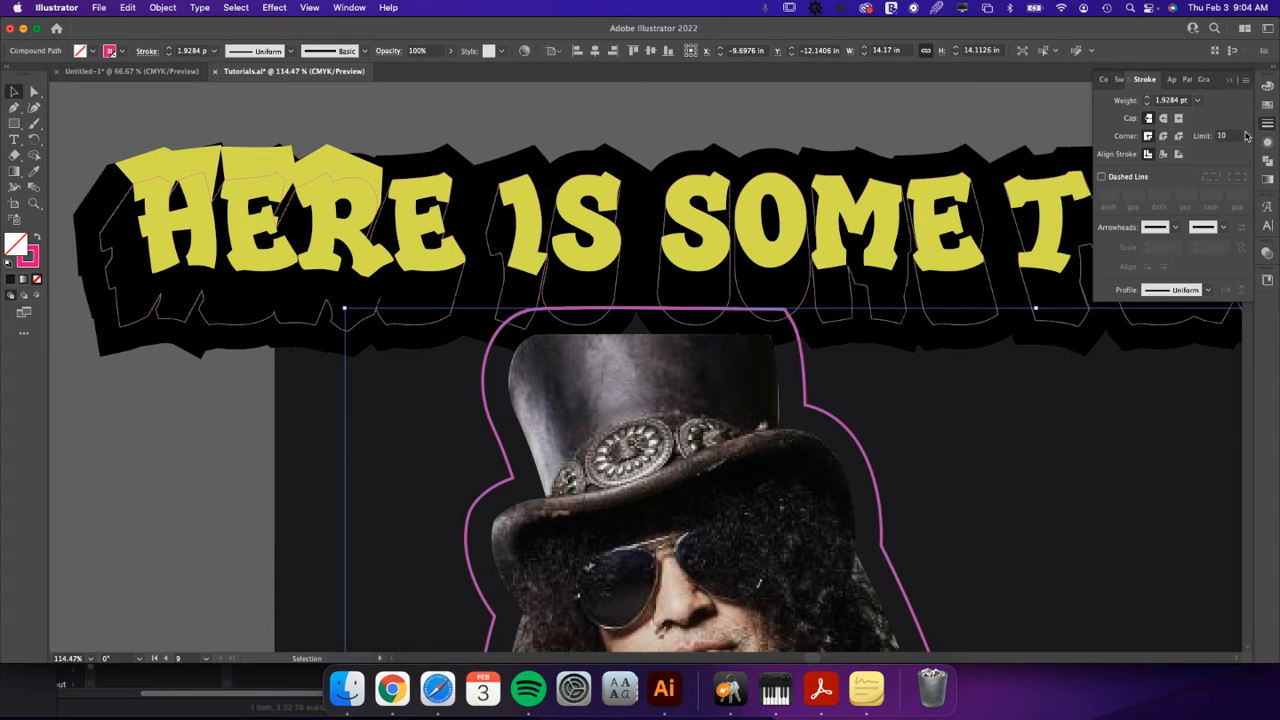
left_click(1197, 100)
left_click(1210, 114)
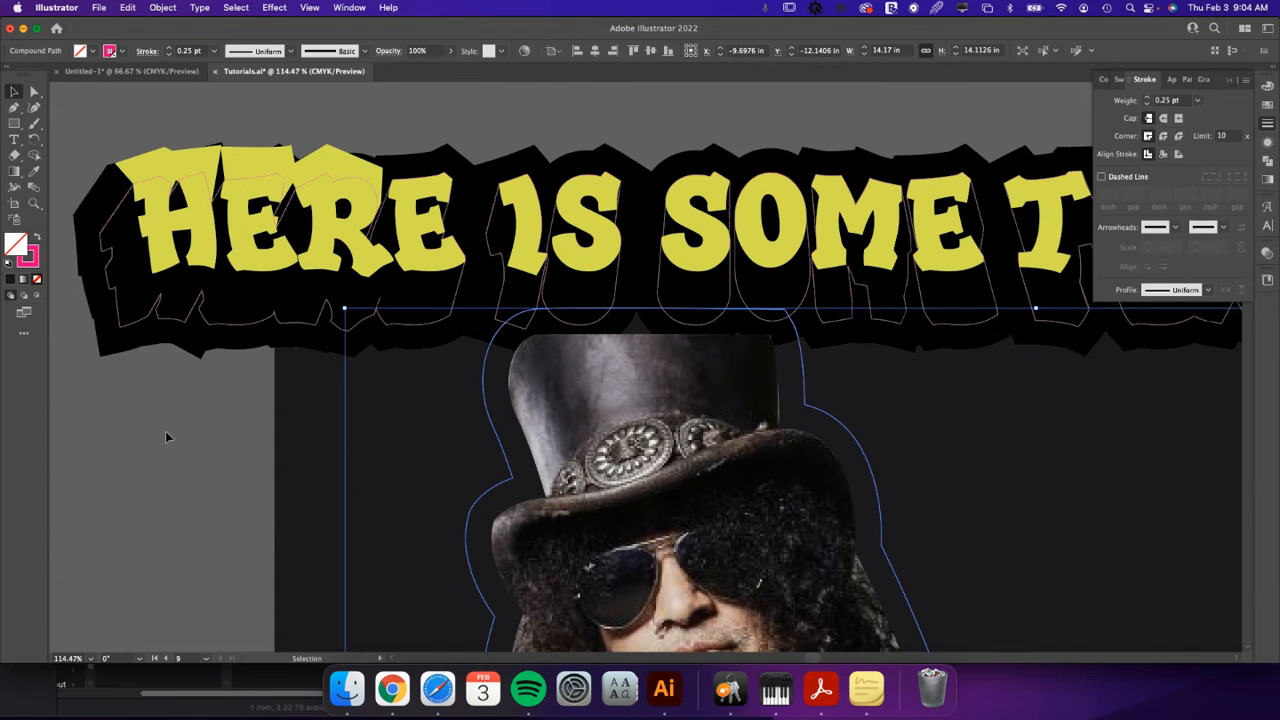
key("super+z")
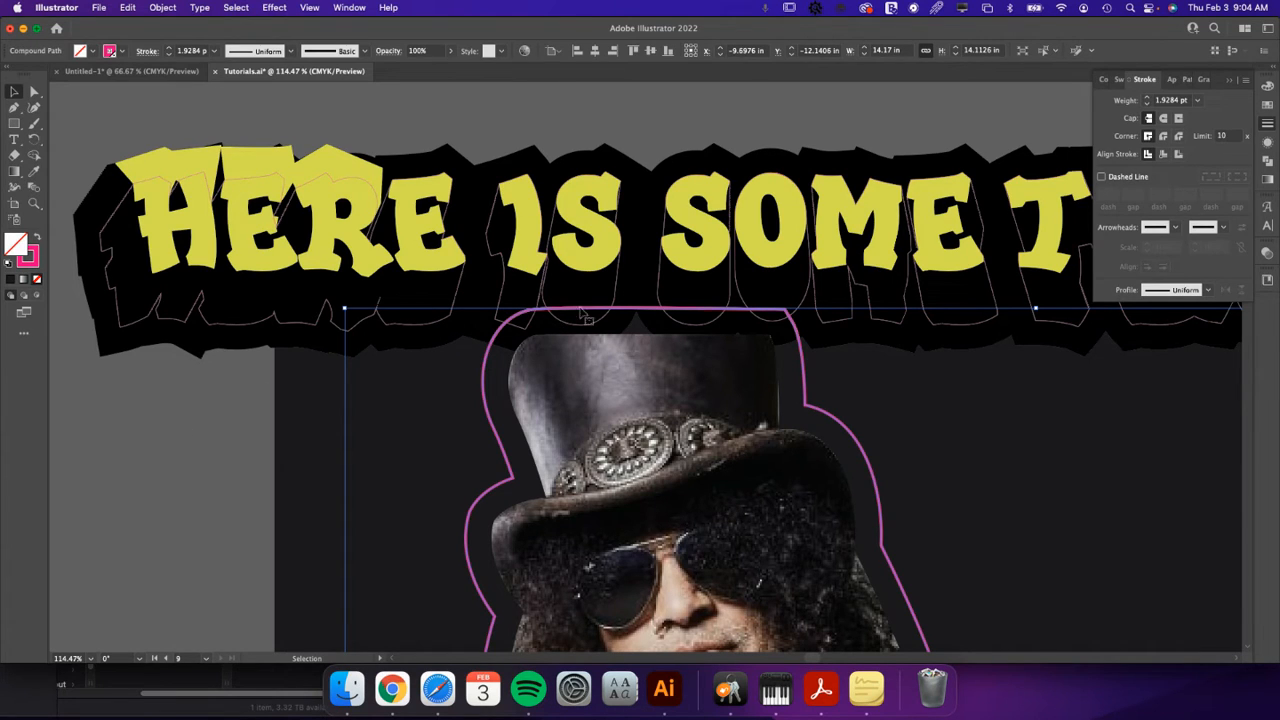
- Unite the guitarist's pink outline with the thin outline around the lettering using Pathfinder
left_click(785, 325)
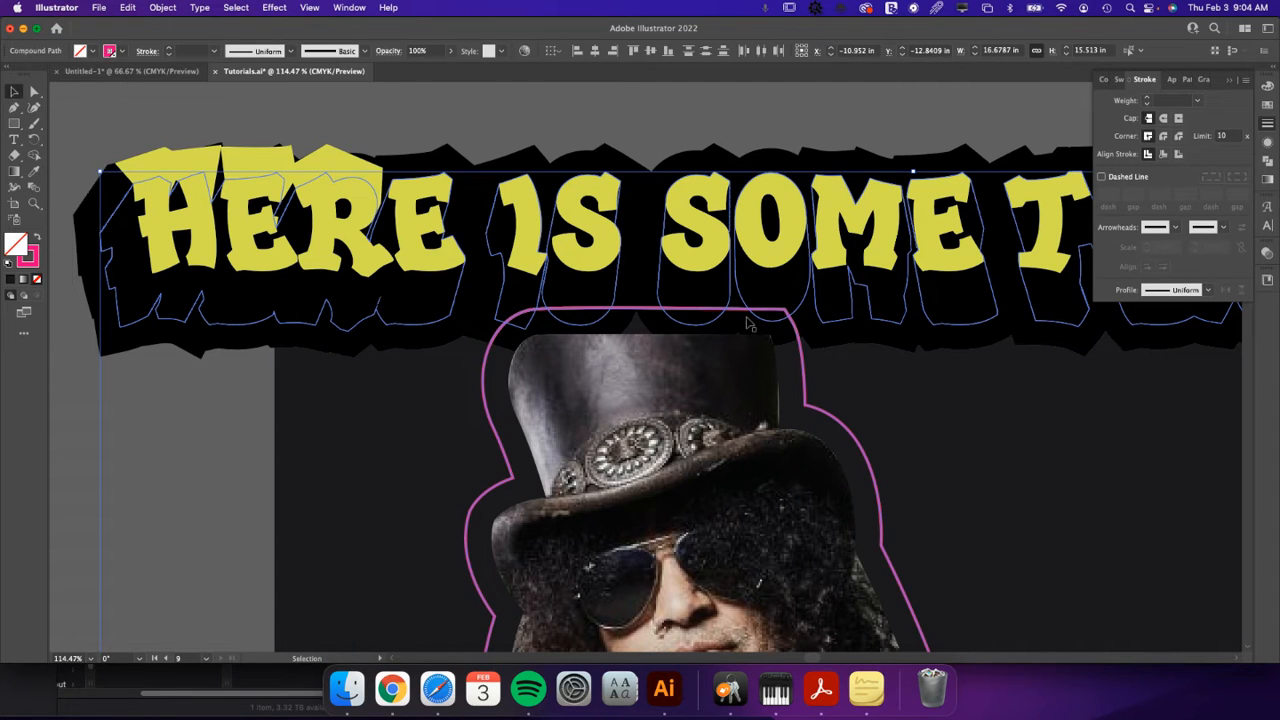
left_click(1268, 163)
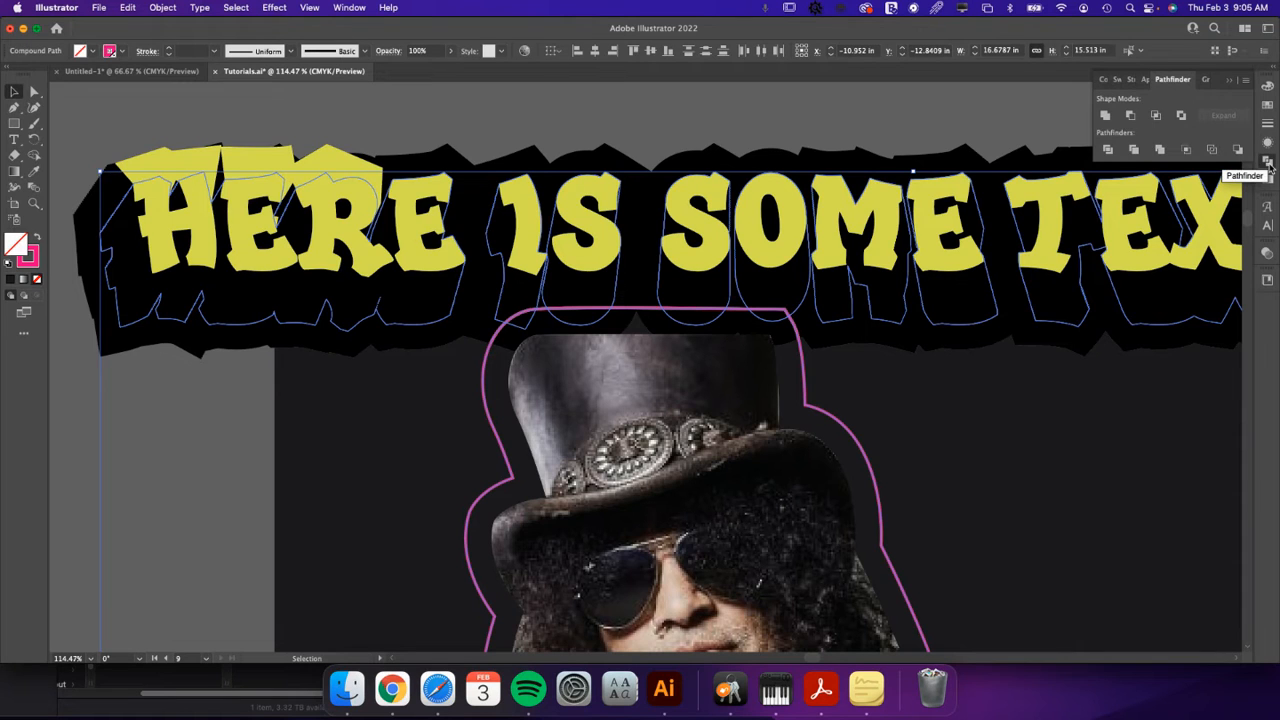
left_click(1106, 116)
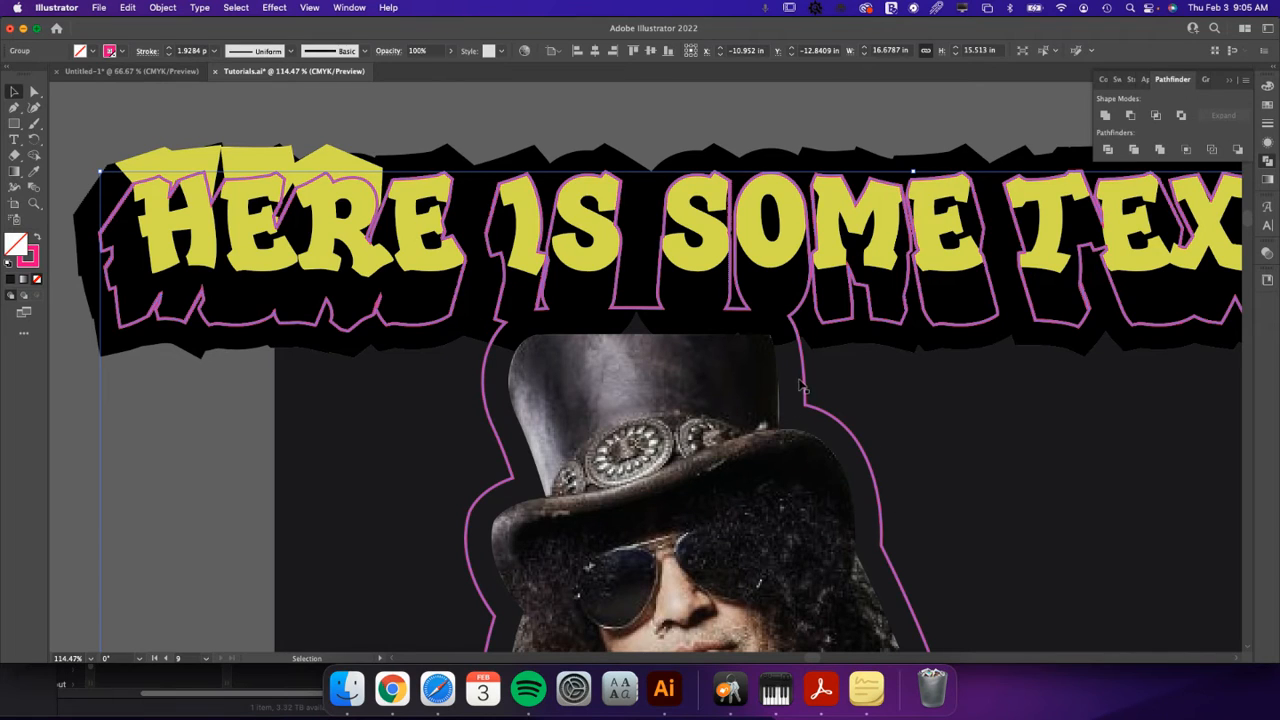
- Set the united outline's stroke weight to 0.25 pt and deselect it
left_click(1267, 122)
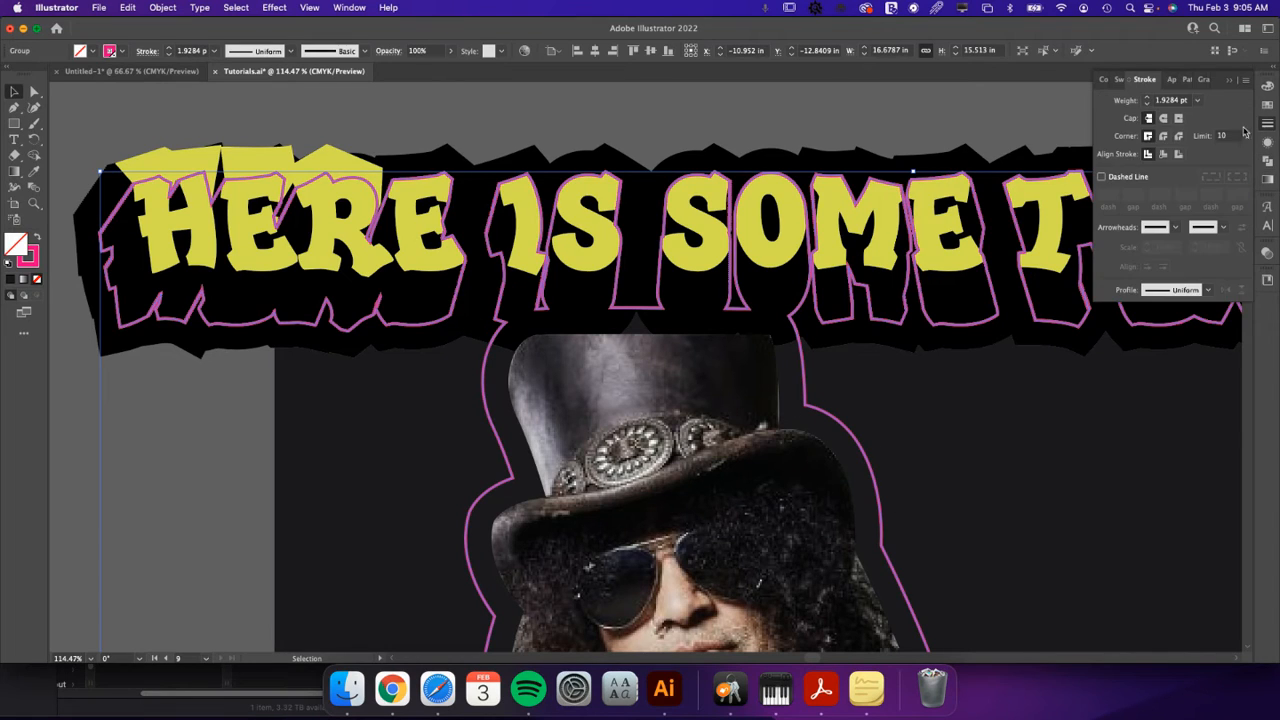
left_click(1197, 100)
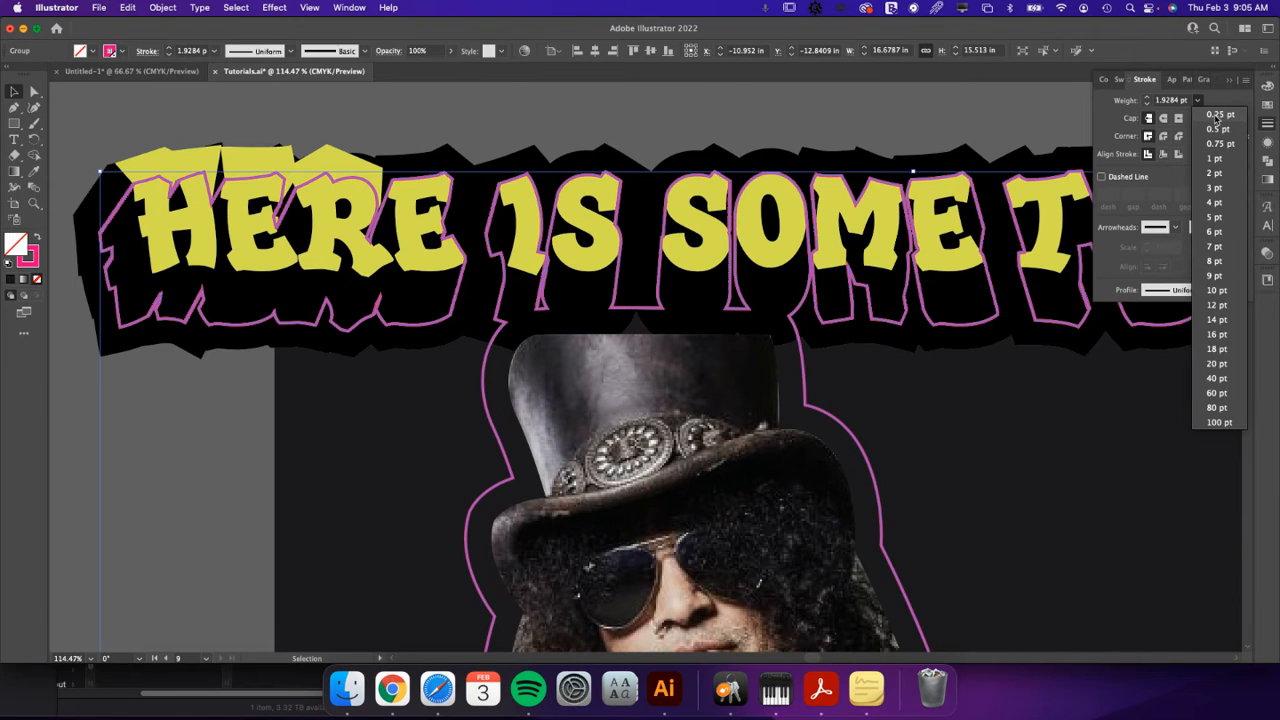
left_click(1216, 116)
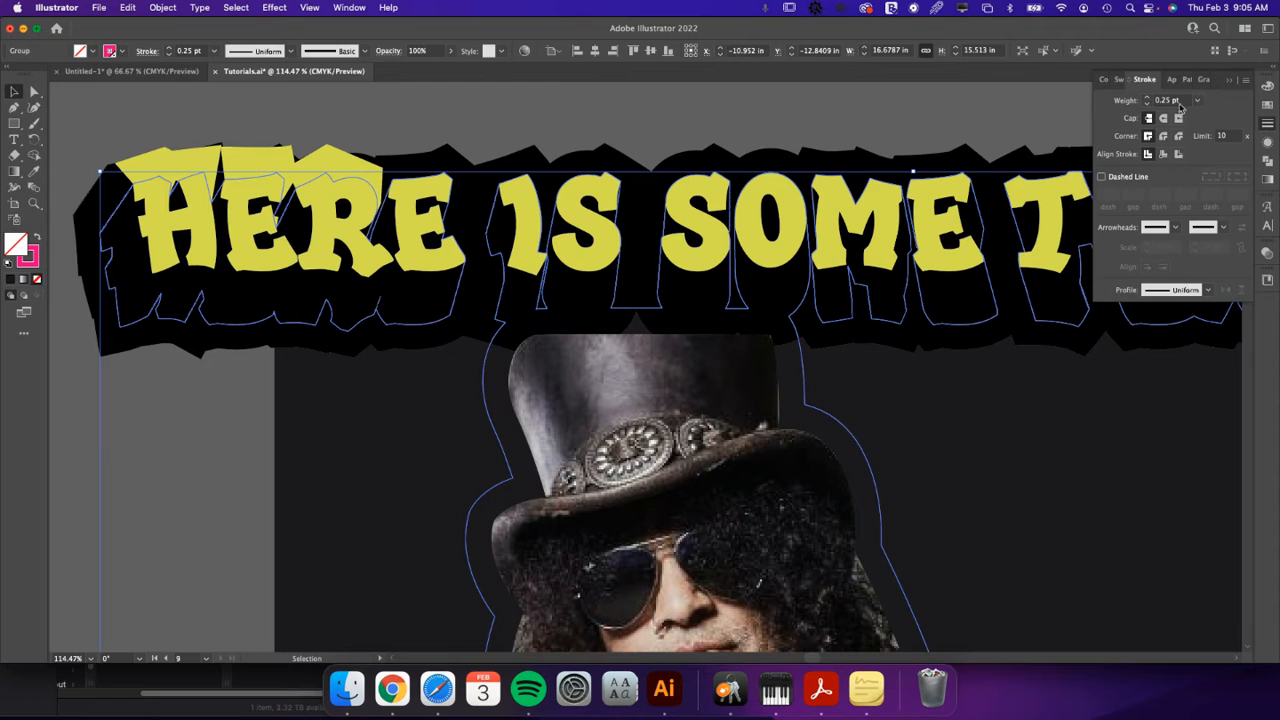
left_click(1229, 82)
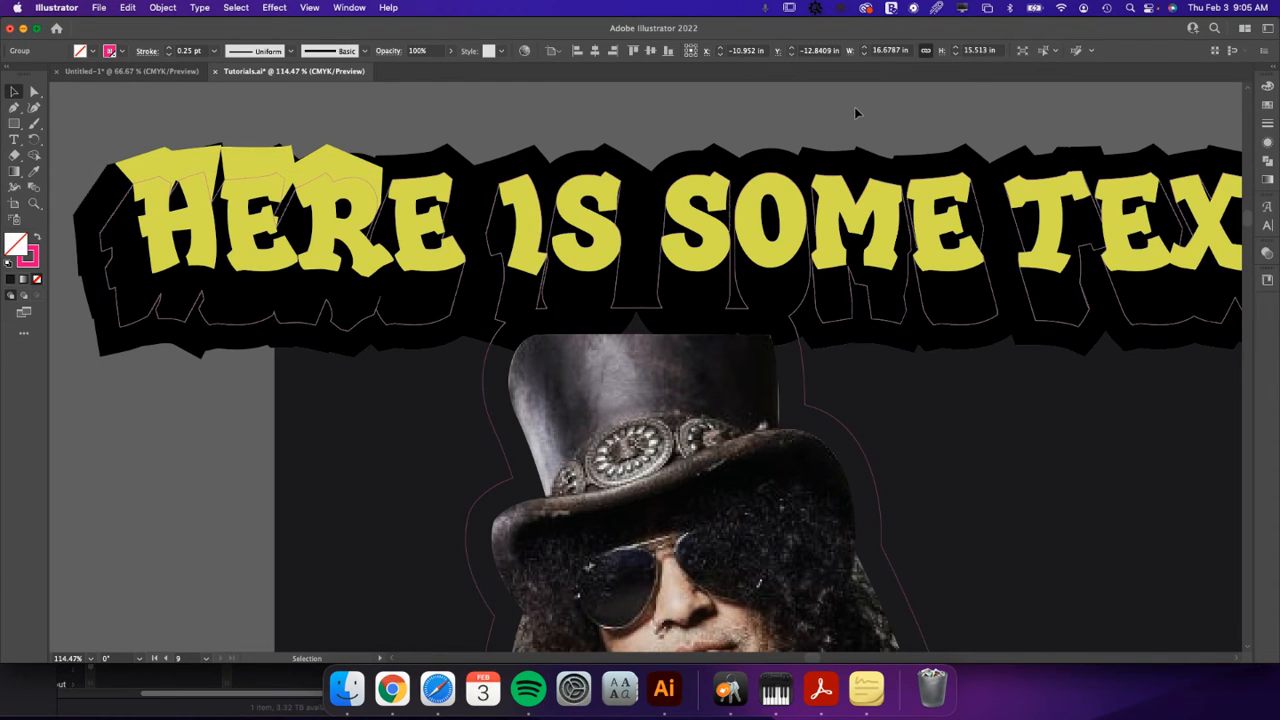
left_click(855, 110)
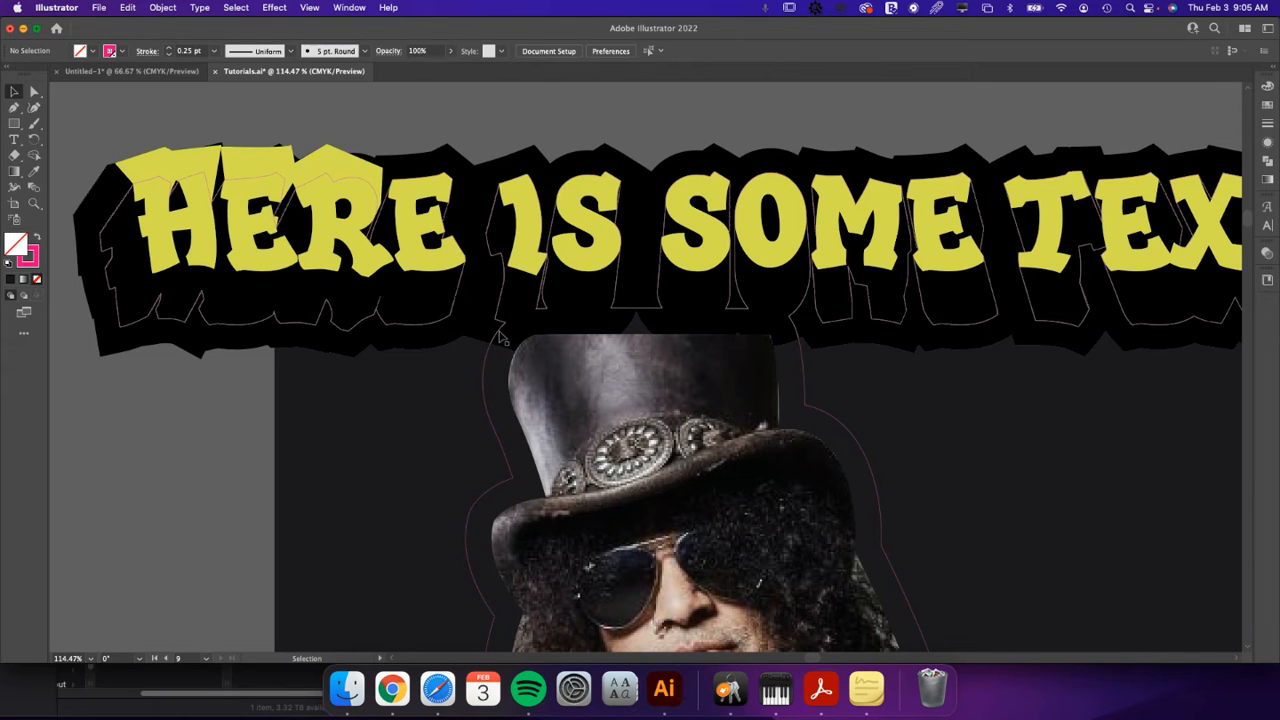
- Bring the united outline to the front of the artwork
key("super+minus")
key("super+minus")
key("super+minus")
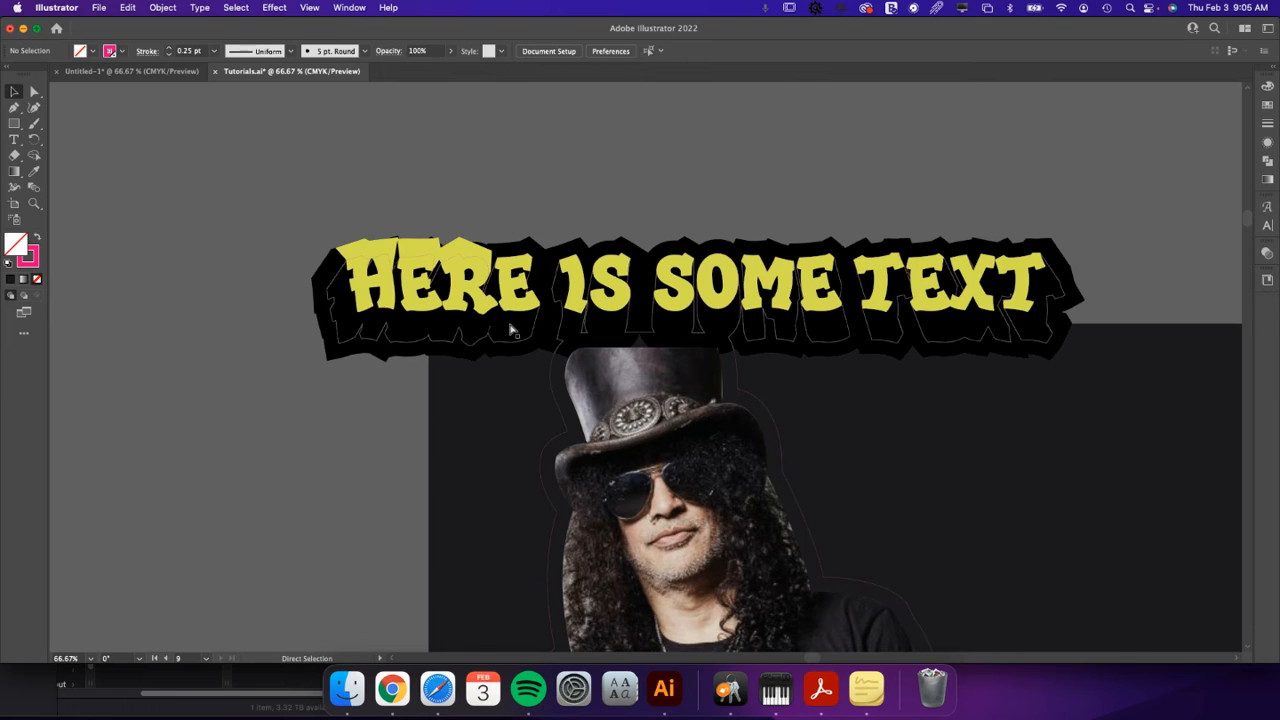
scroll(826, 383, "down", 5)
scroll(826, 383, "right", 4)
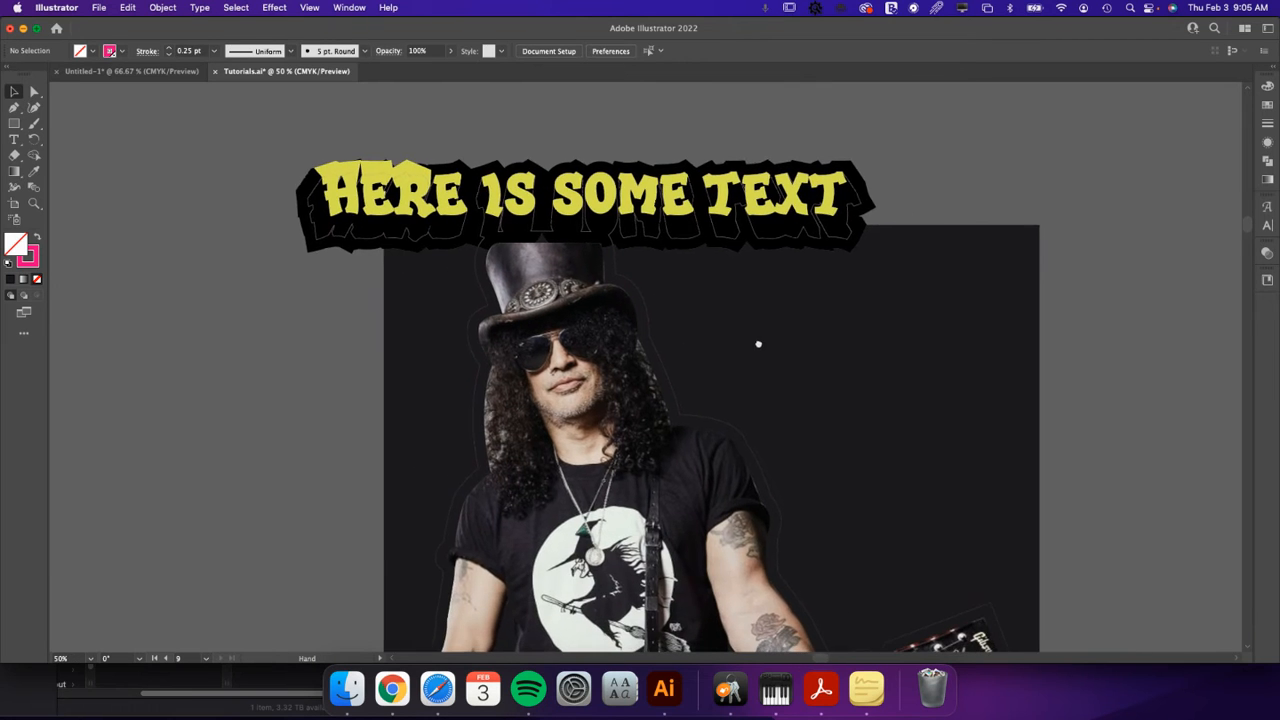
left_click(650, 343)
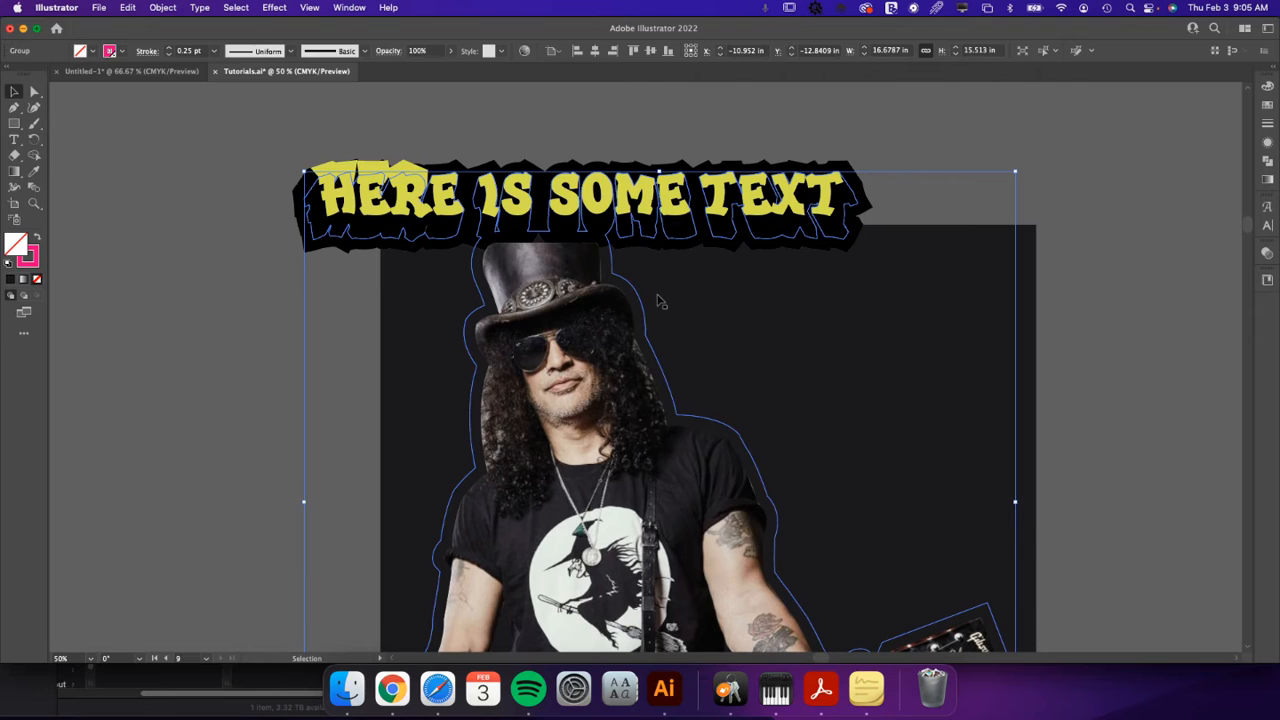
right_click(654, 298)
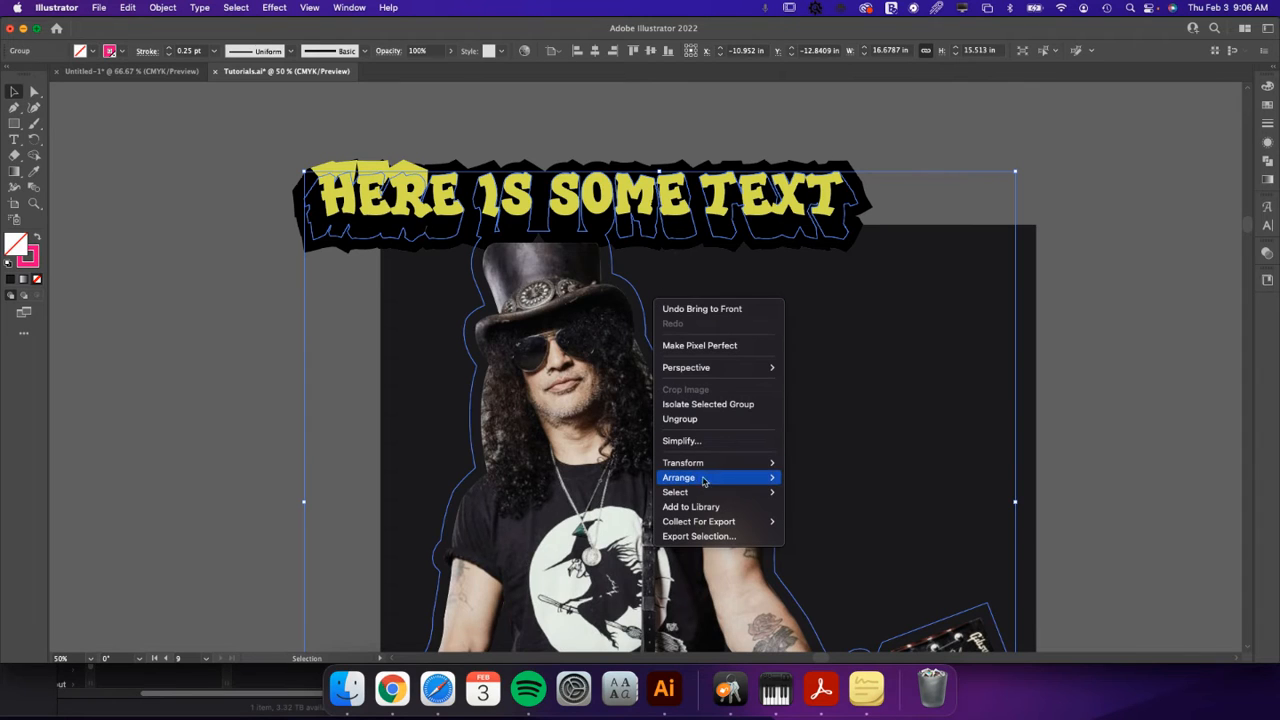
mouse_move(731, 478)
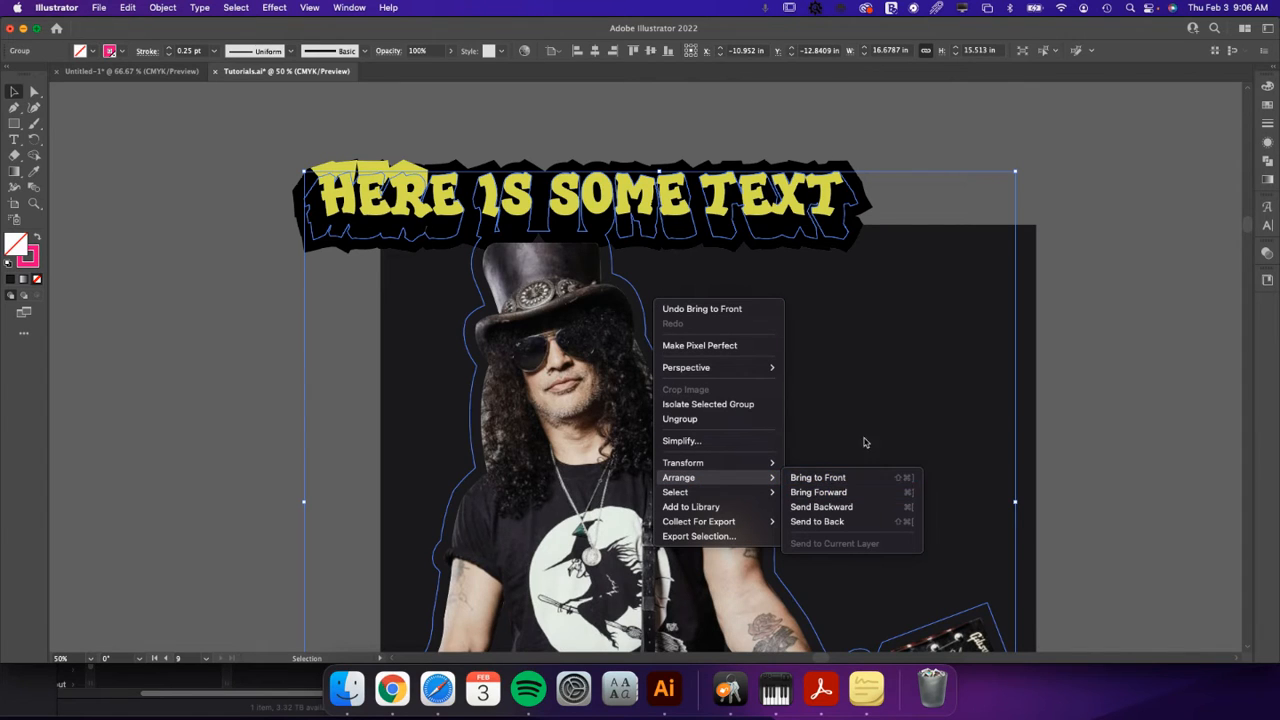
left_click(925, 205)
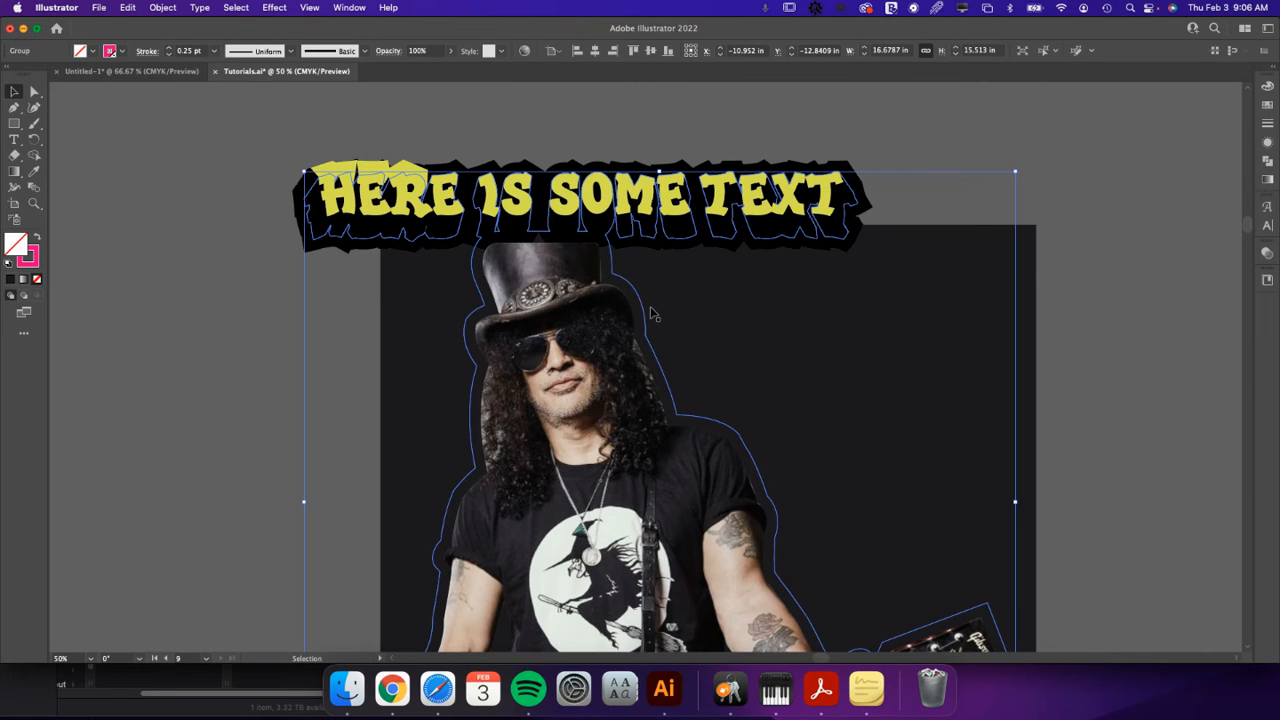
- Try to make a clipping mask from all the artwork with the united outline on top, and undo it
key("super+minus")
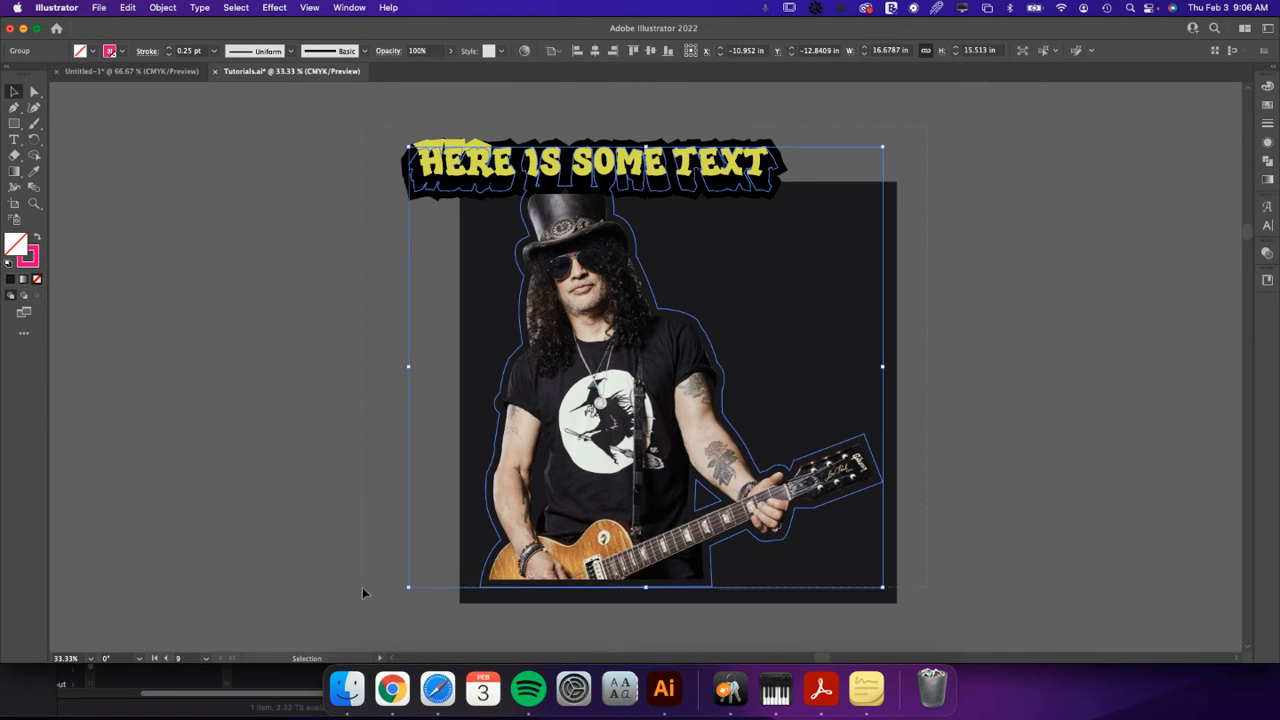
left_click_drag(361, 590, 594, 482)
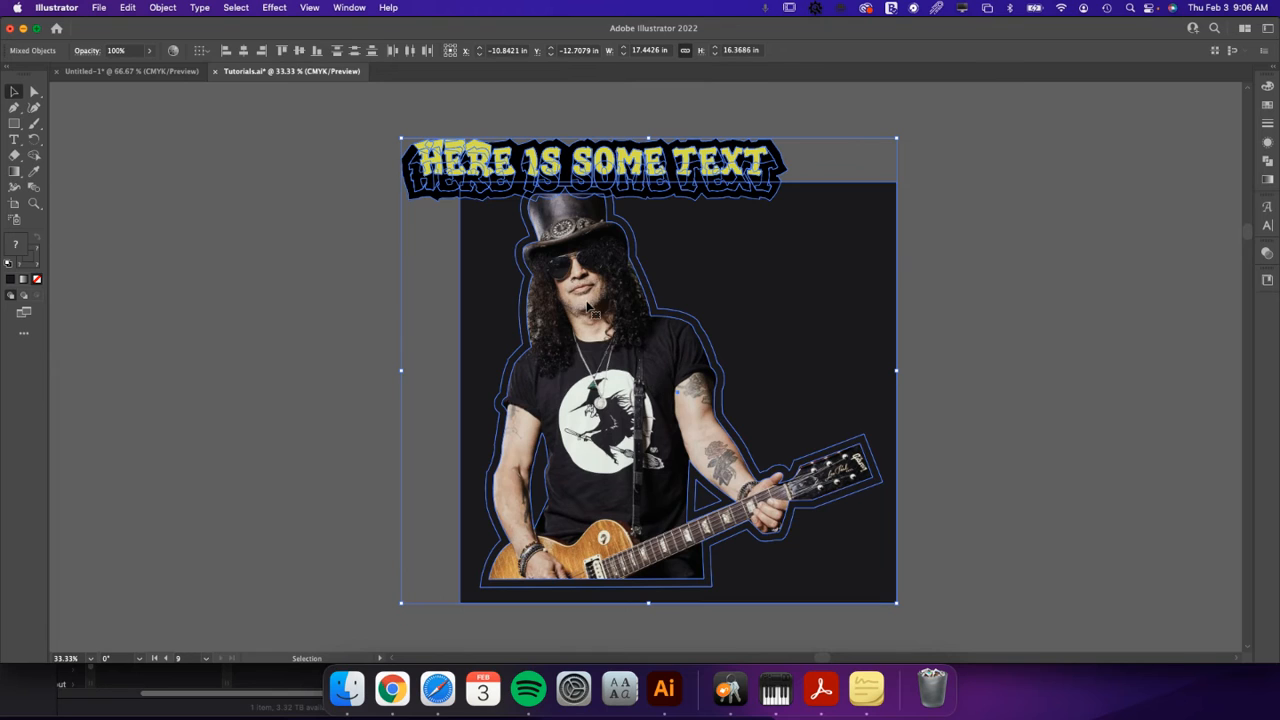
right_click(589, 307)
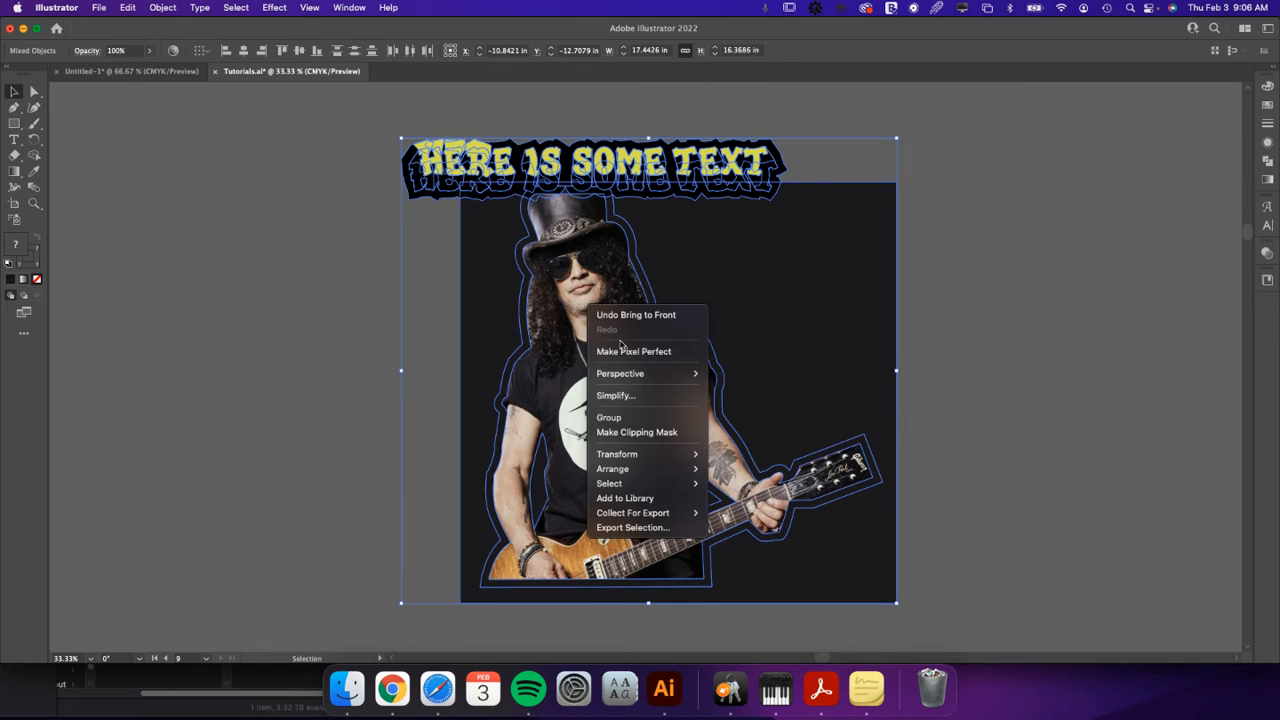
left_click(638, 433)
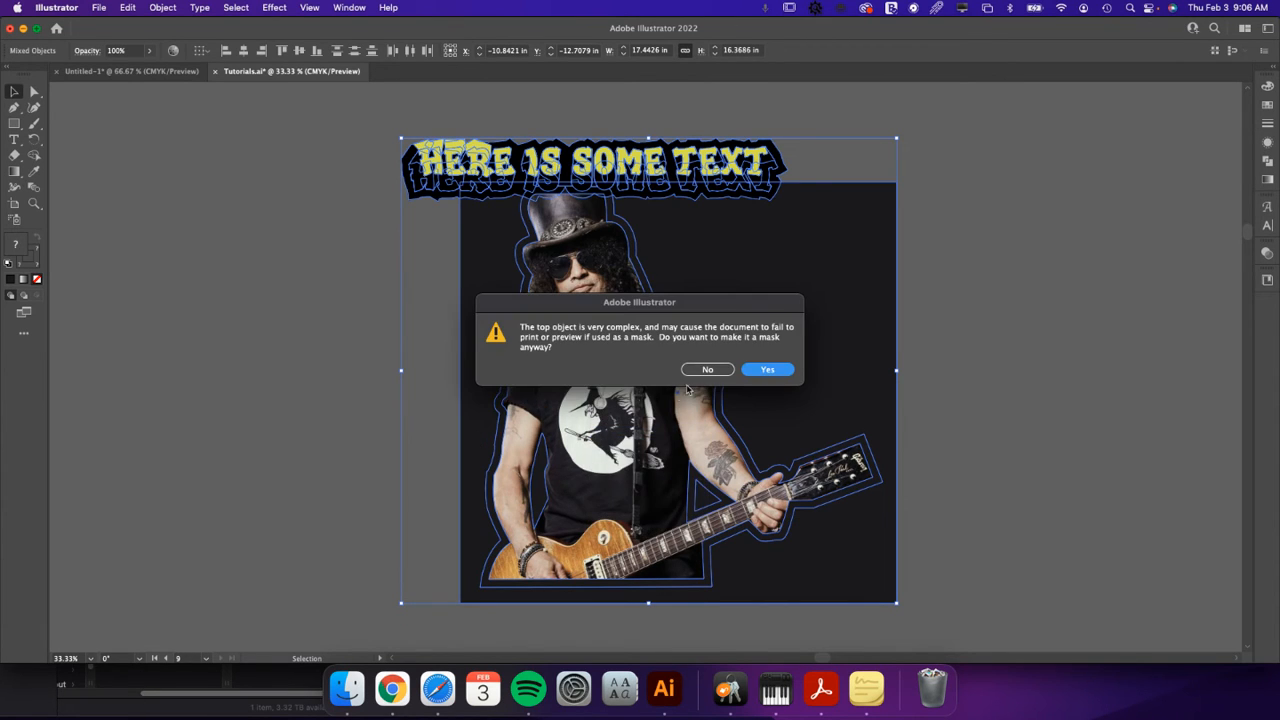
left_click(766, 371)
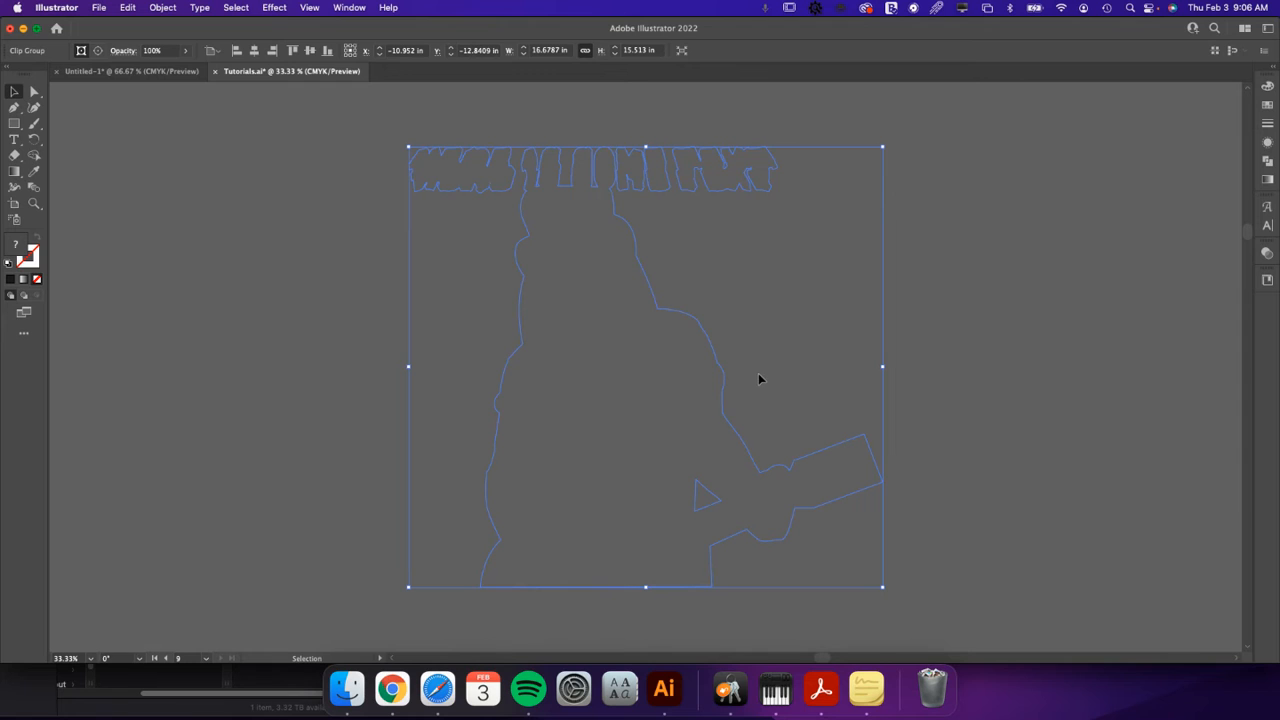
key("super+z")
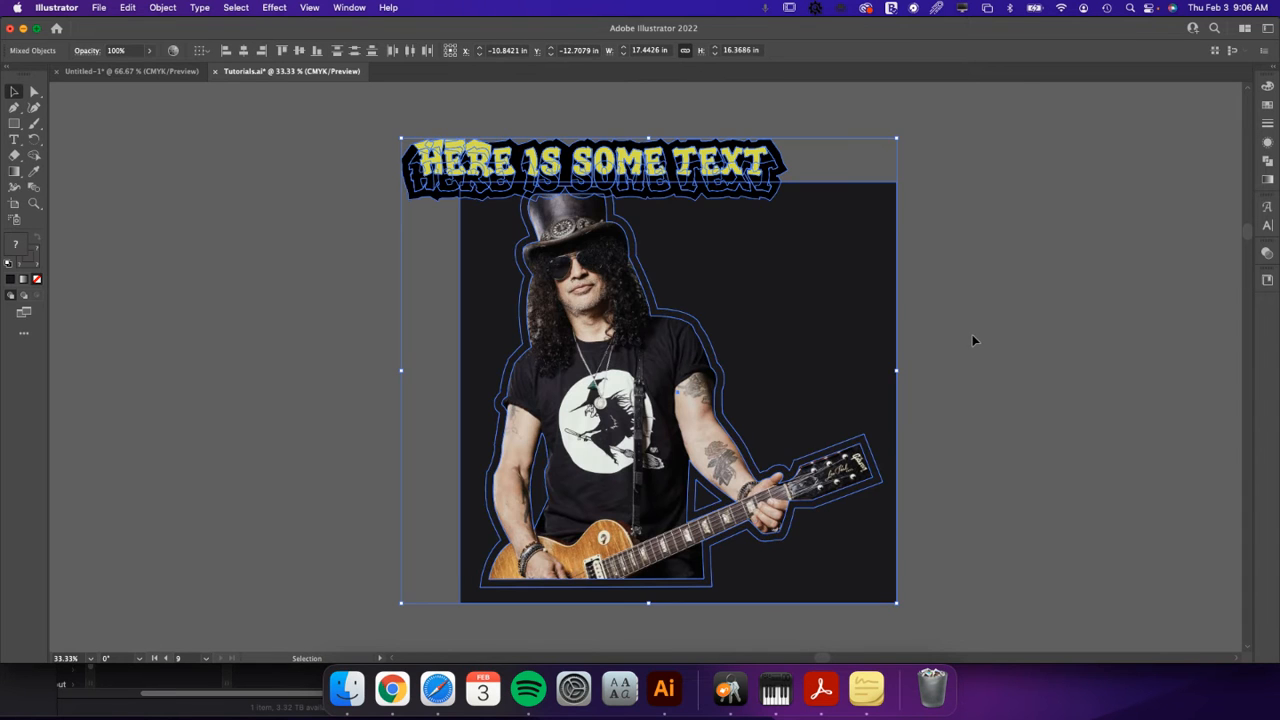
- Try to make a clipping mask from the united outline, the lettering's black backing and the dark background rectangle, and undo it
left_click(972, 341)
left_click(710, 346)
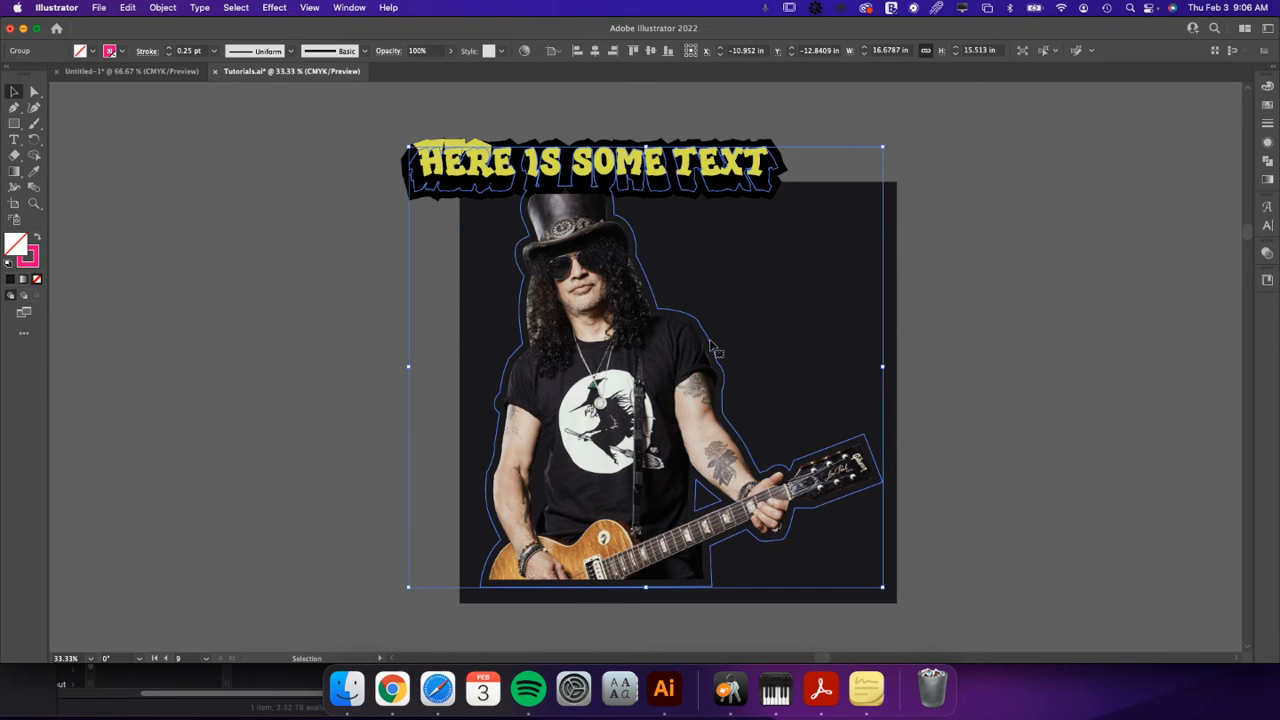
left_click(641, 196, "shift")
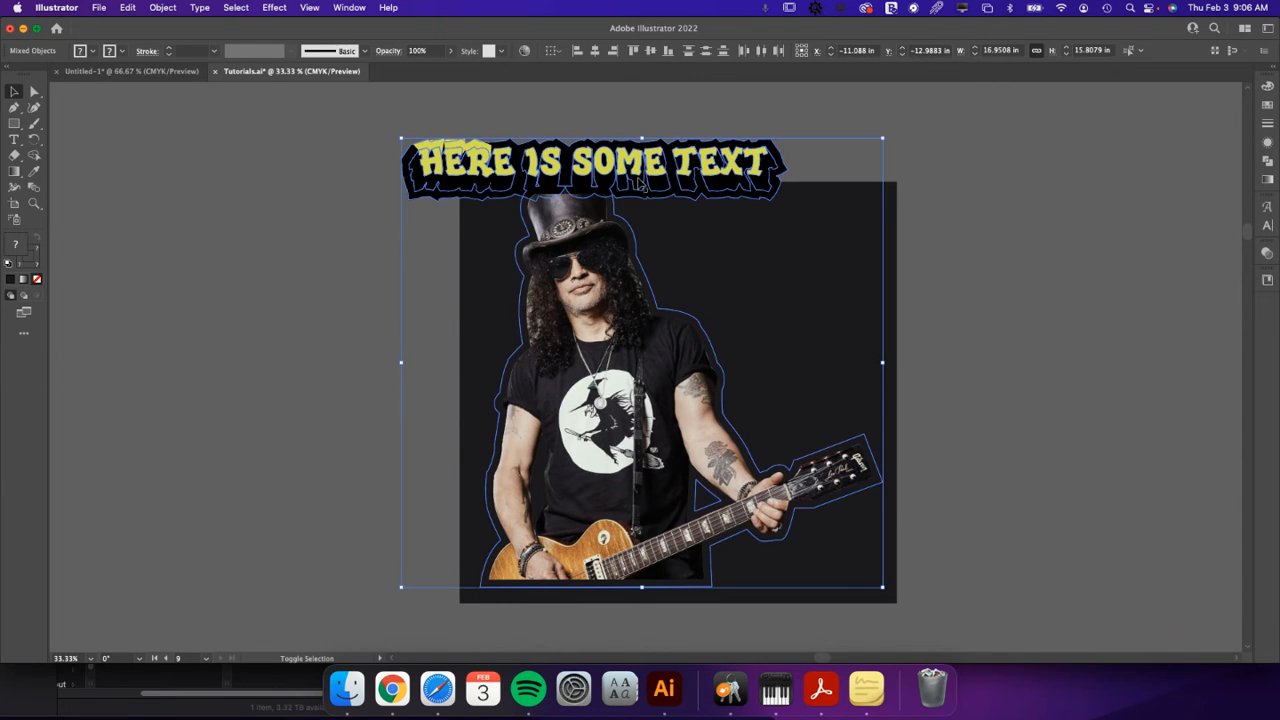
left_click(676, 241, "shift")
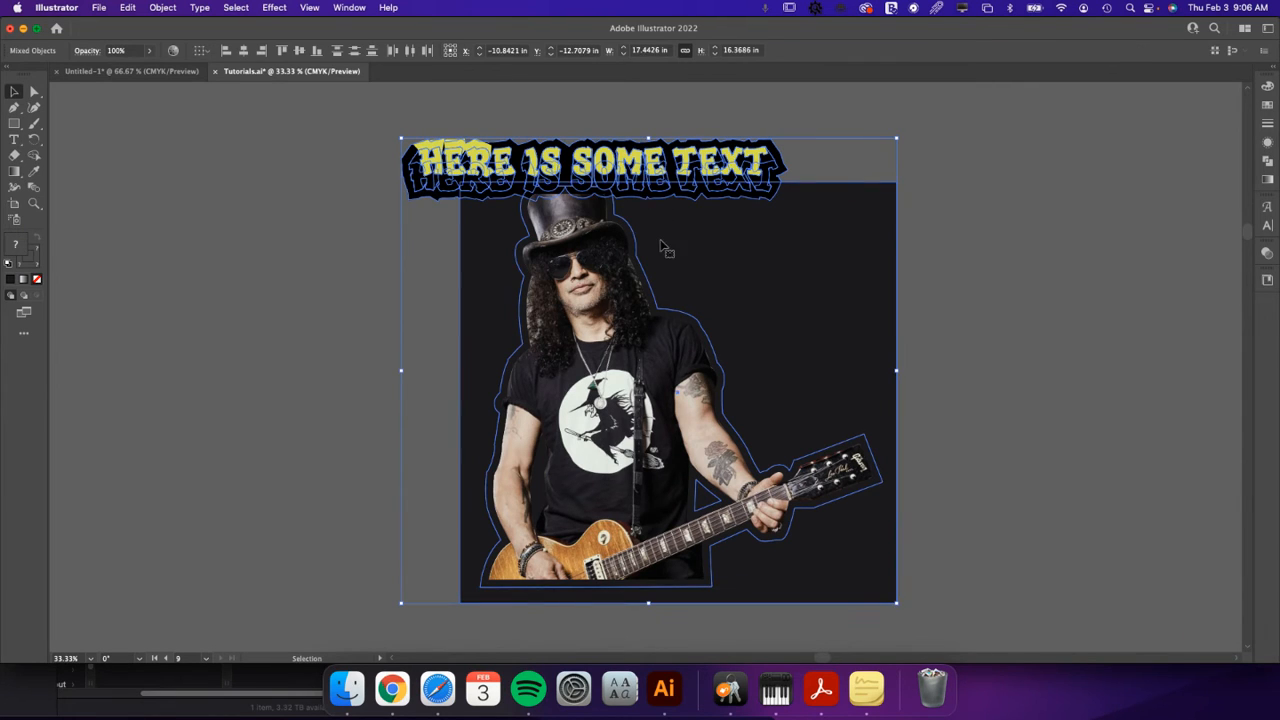
right_click(664, 245)
left_click(710, 372)
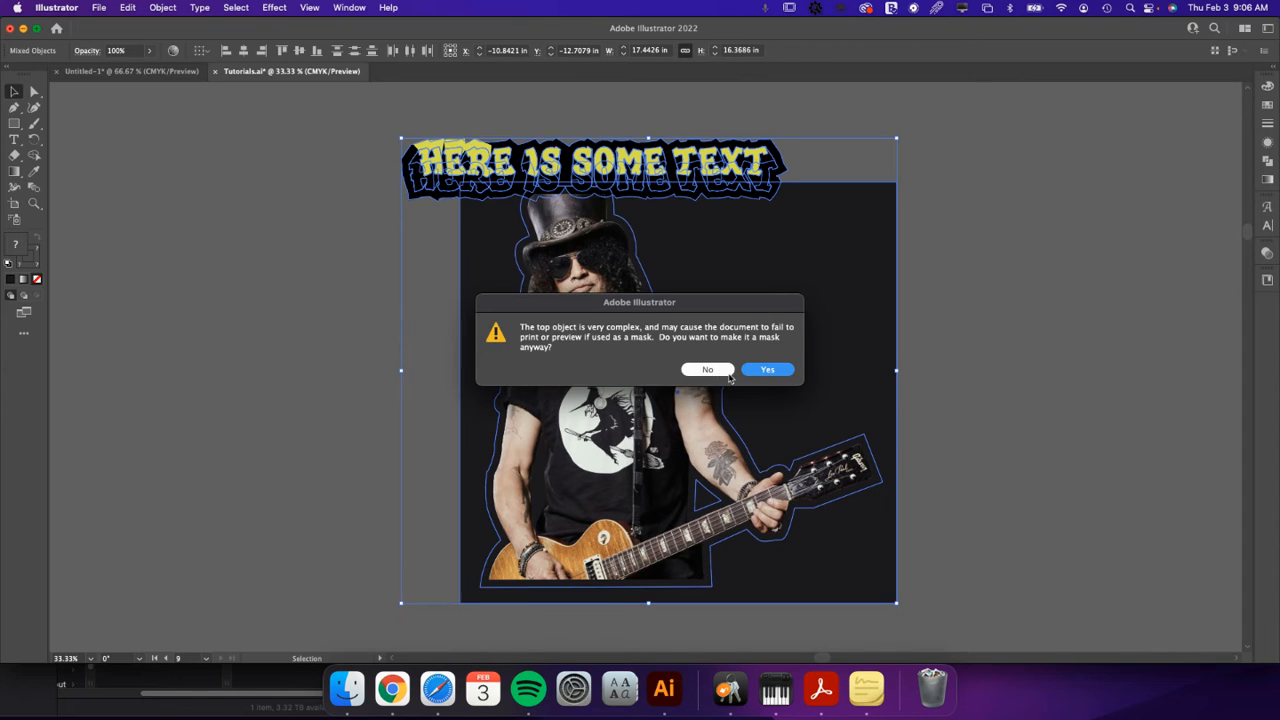
left_click(758, 372)
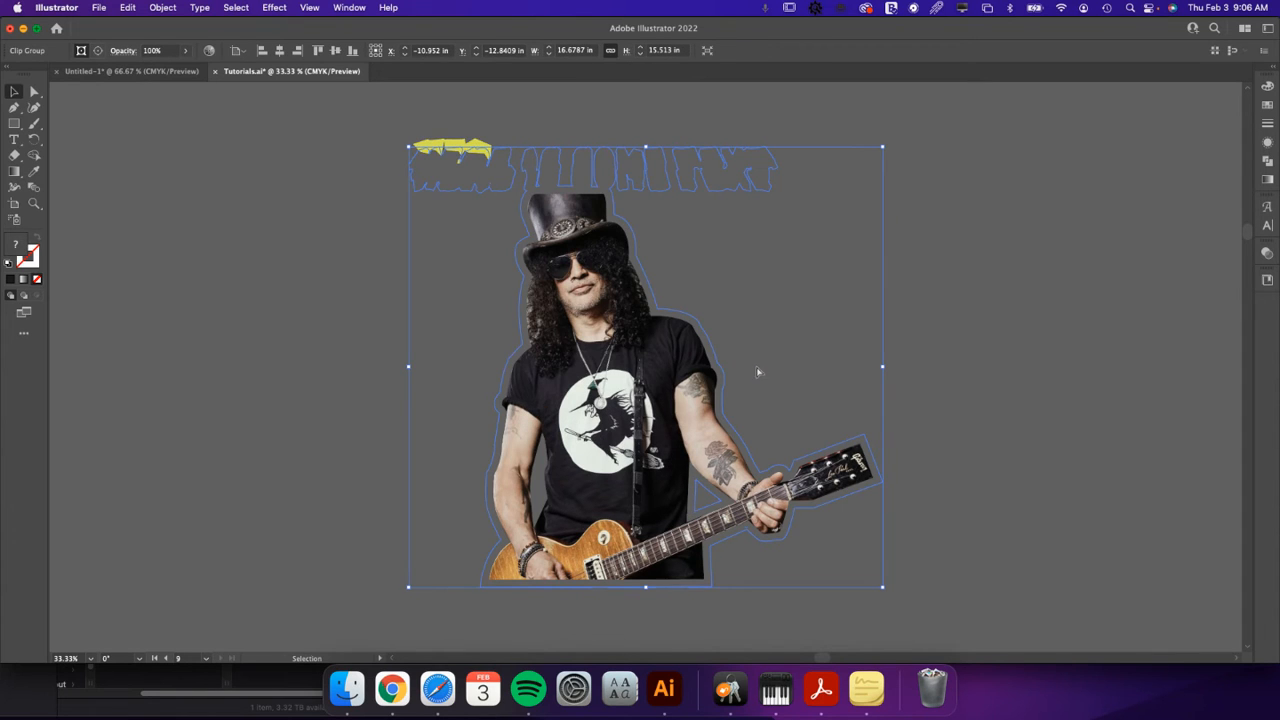
key("super+z")
left_click(983, 354)
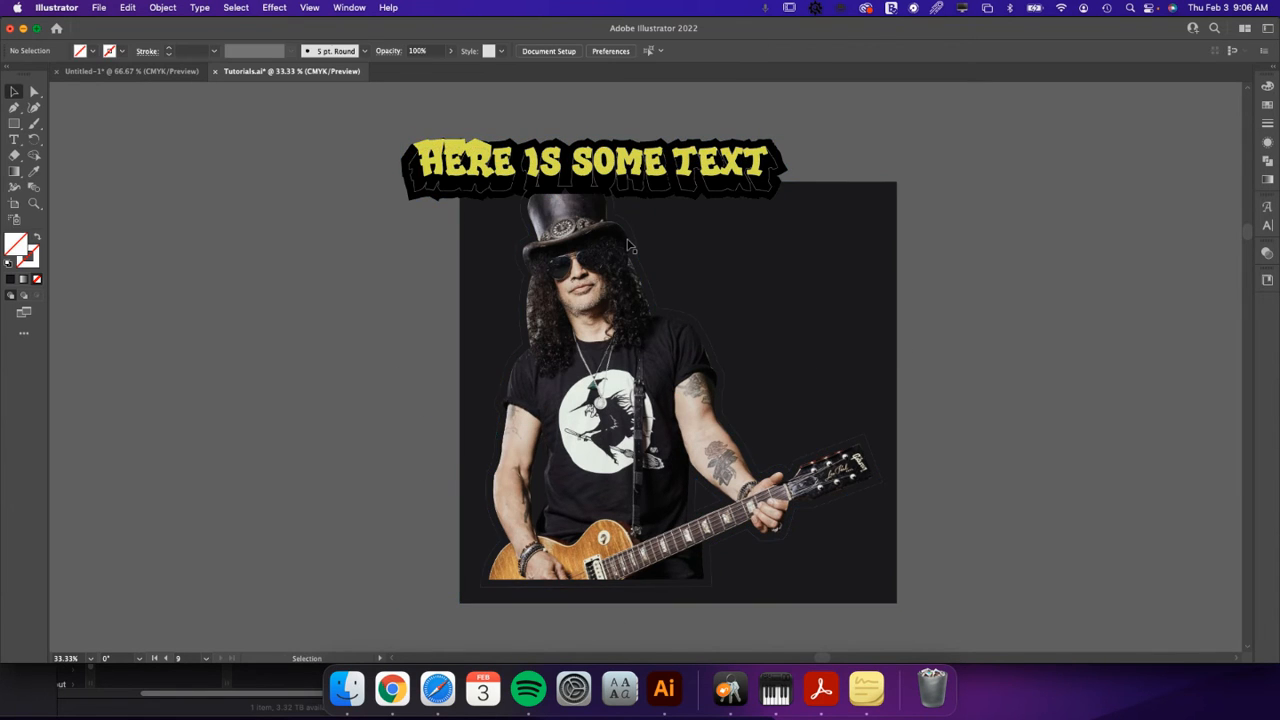
- Examine where the united outline and the lettering's black backing meet the top of the hat
key("z")
left_click_drag(560, 180, 867, 365)
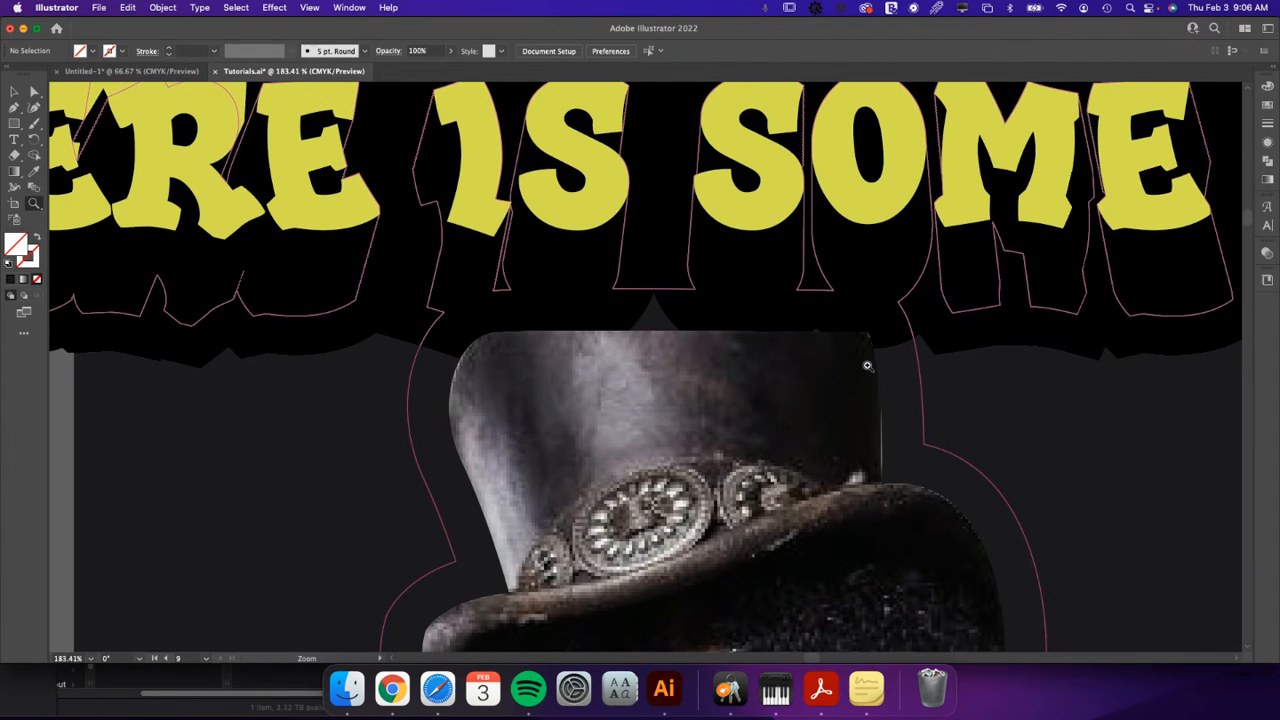
key("v")
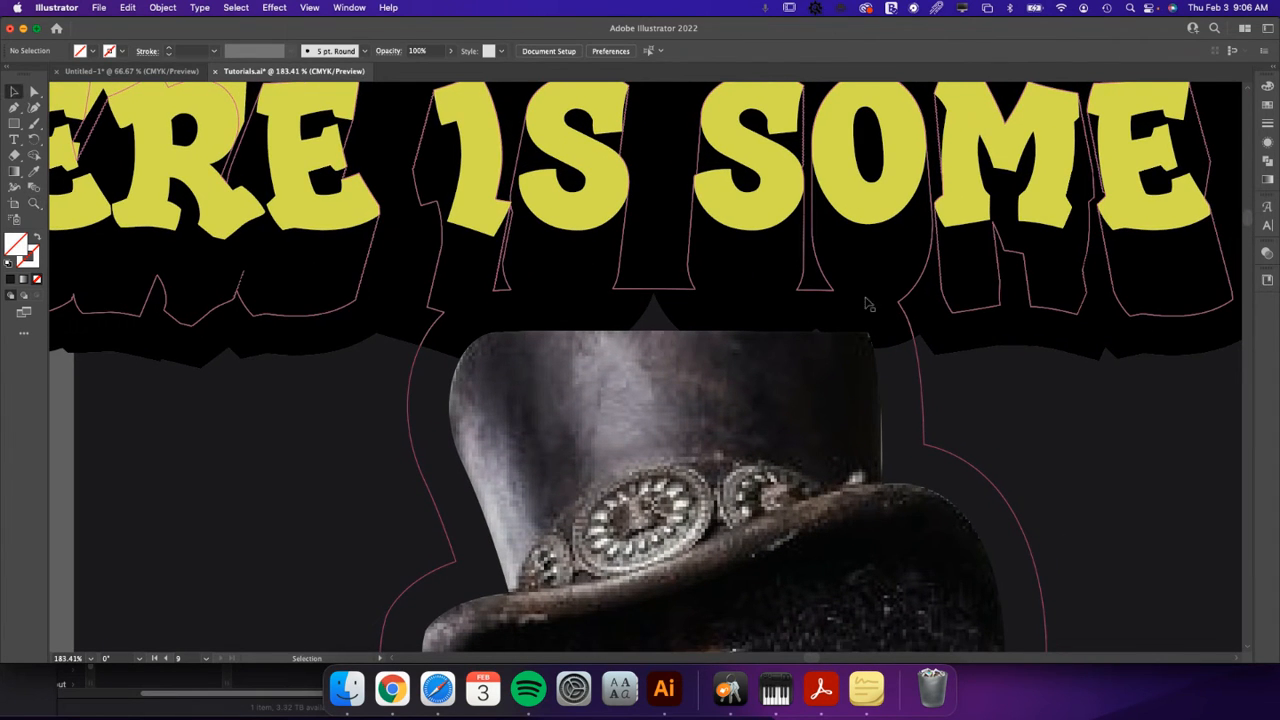
left_click(901, 345)
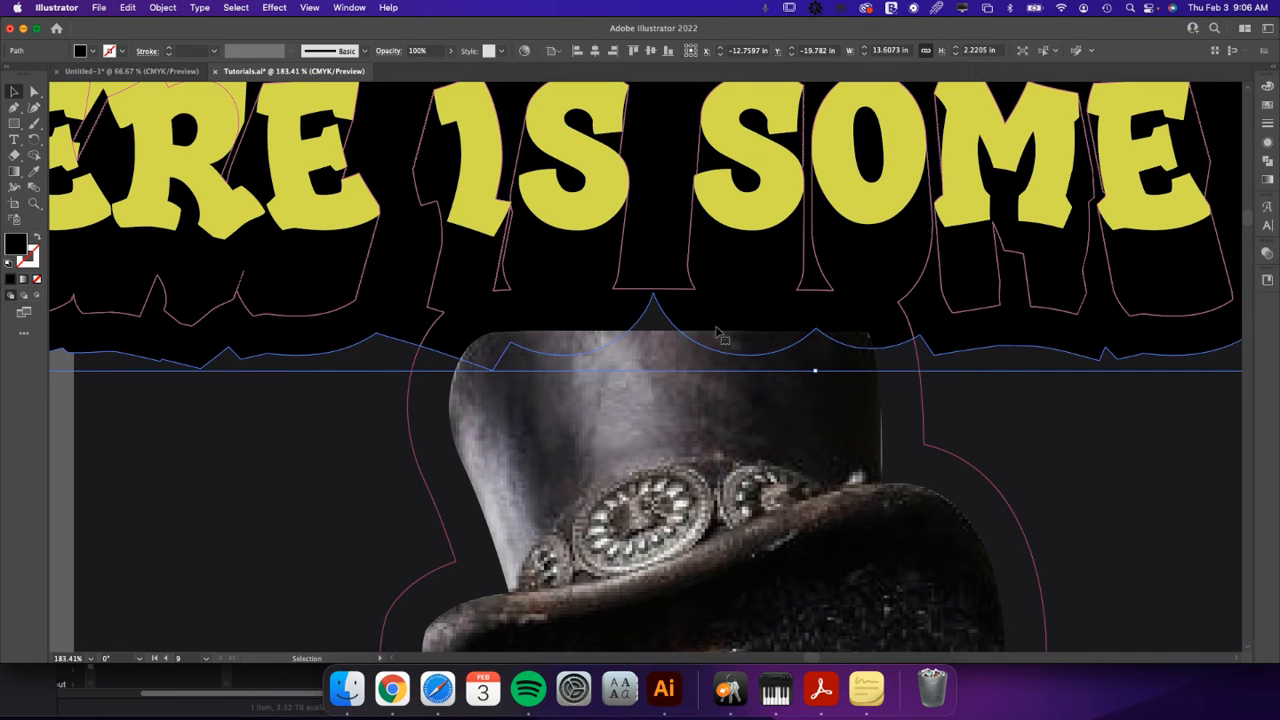
key("super+1")
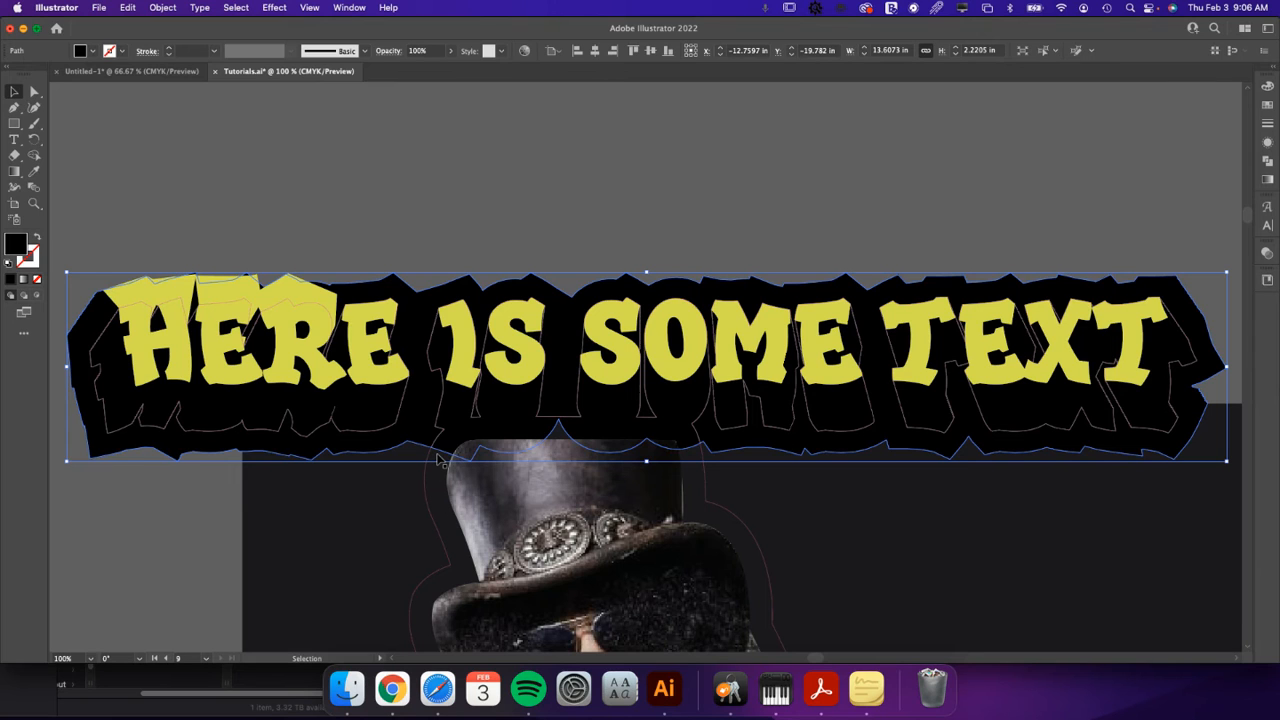
key("super+minus")
key("super+minus")
key("super+minus")
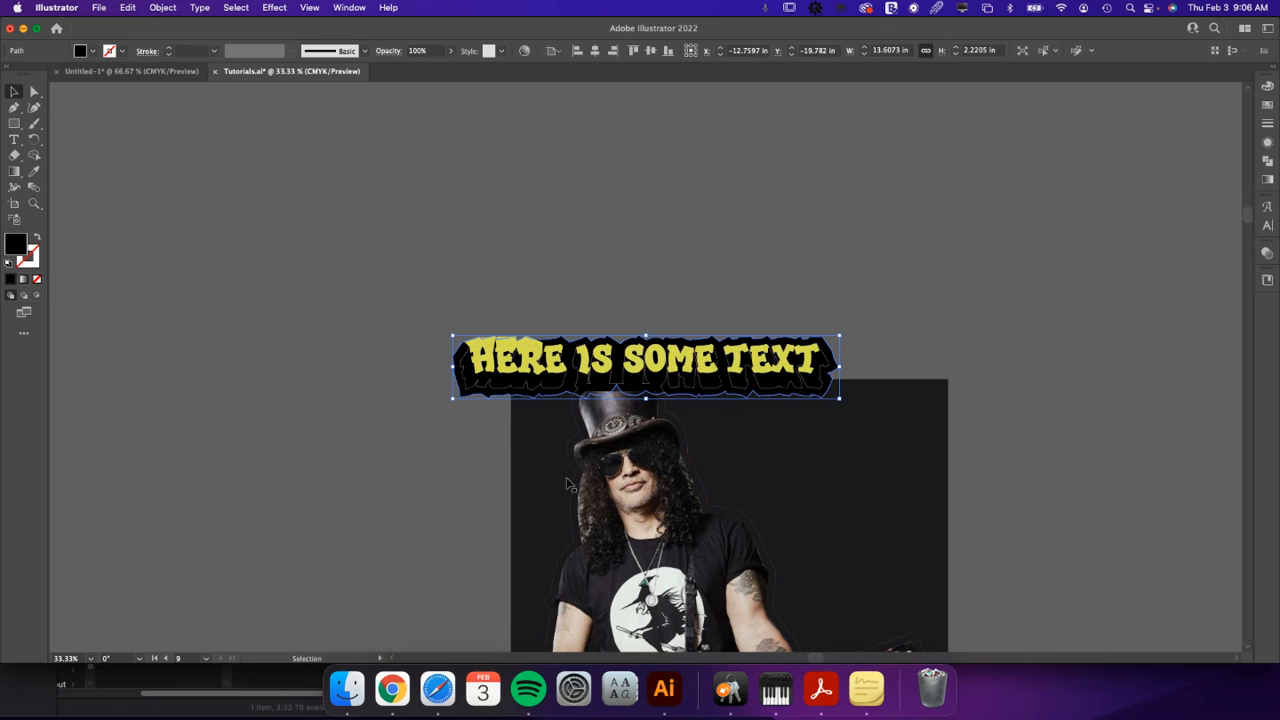
- Try to match the dark background rectangle's fill to the lettering's black backing with the Eyedropper, and undo it
left_click(540, 462)
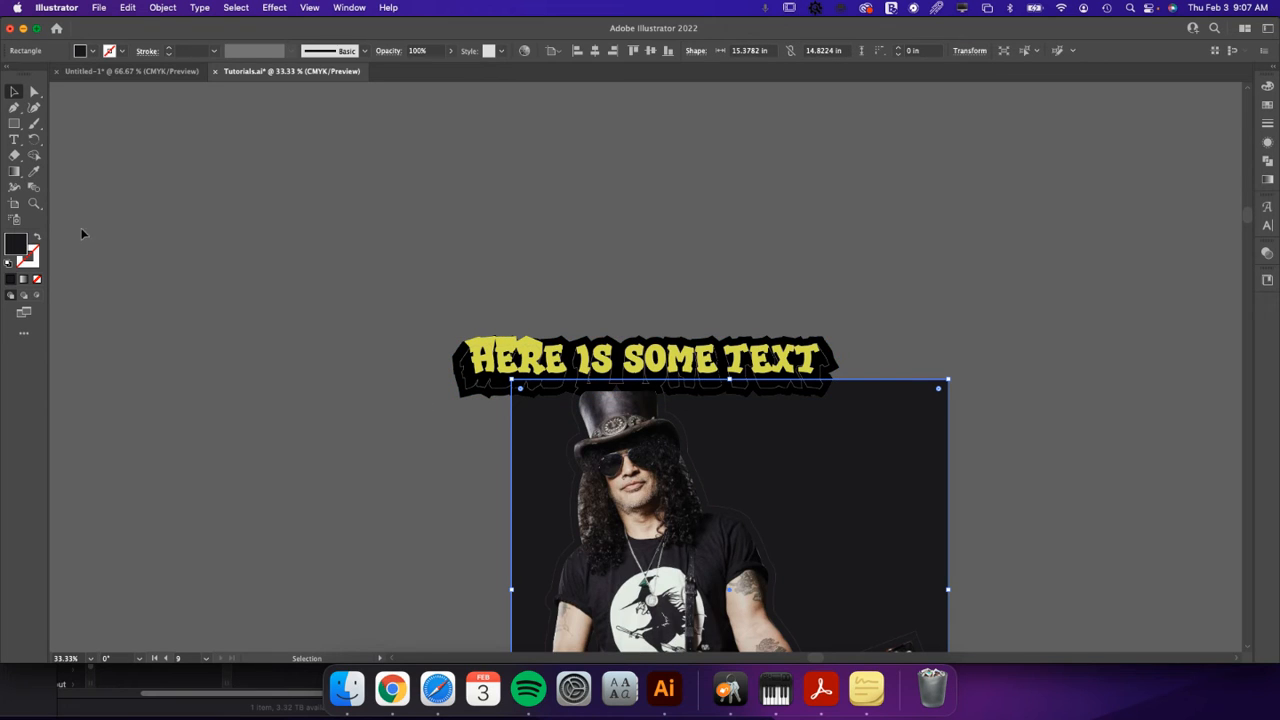
left_click(34, 175)
left_click(492, 385)
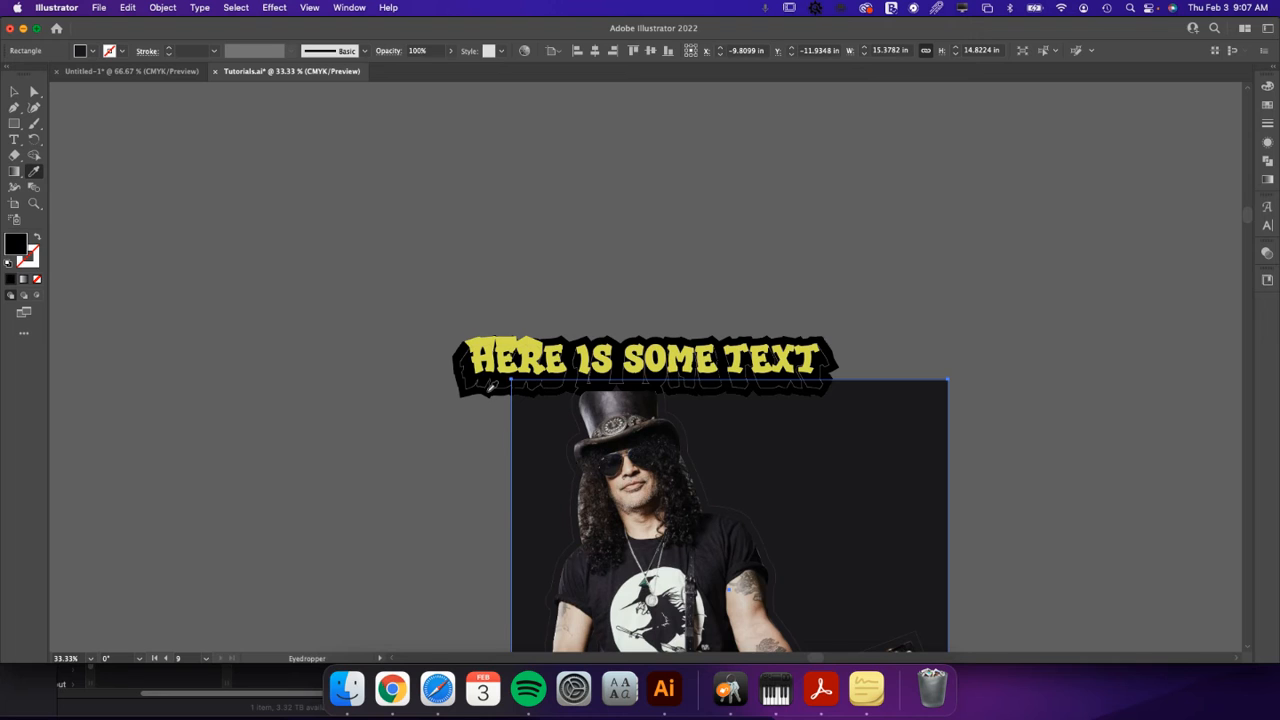
key("v")
left_click(421, 504)
left_click_drag(421, 504, 354, 337)
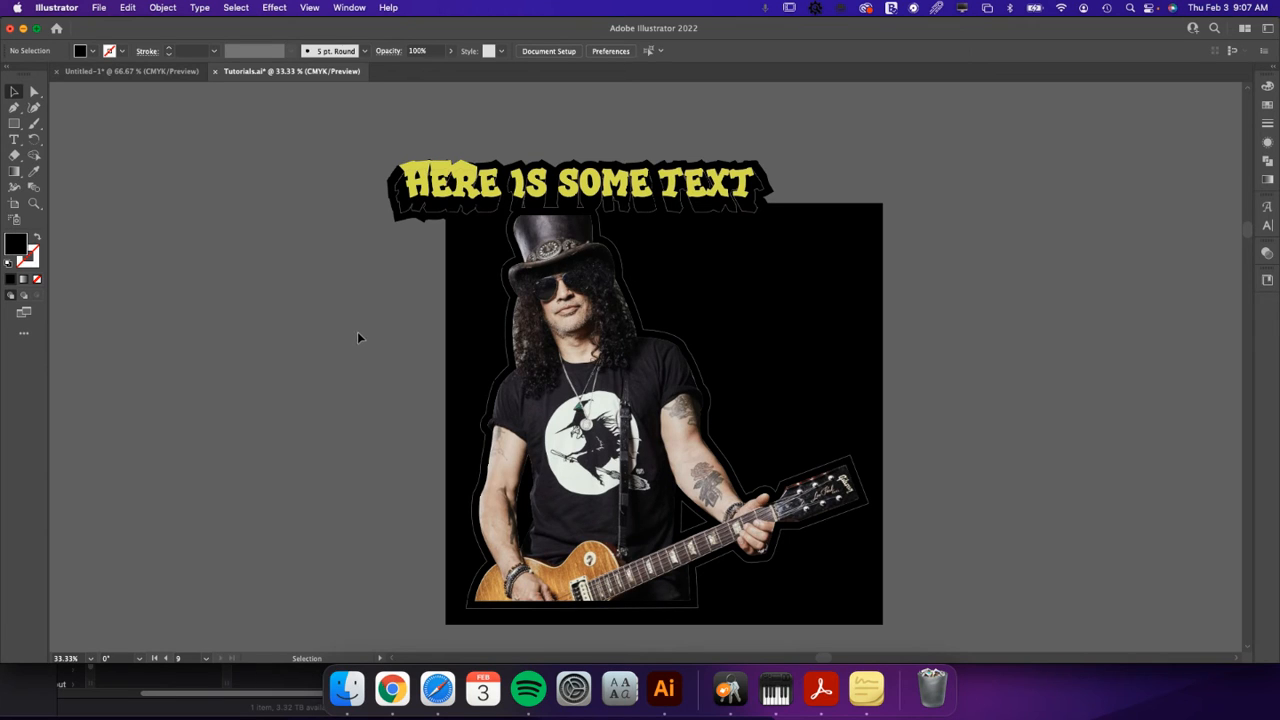
key("super+z")
- Ungroup the united outline around the guitarist and lettering and deselect its parts
key("z")
left_click_drag(553, 190, 755, 282)
left_click_drag(622, 292, 638, 370)
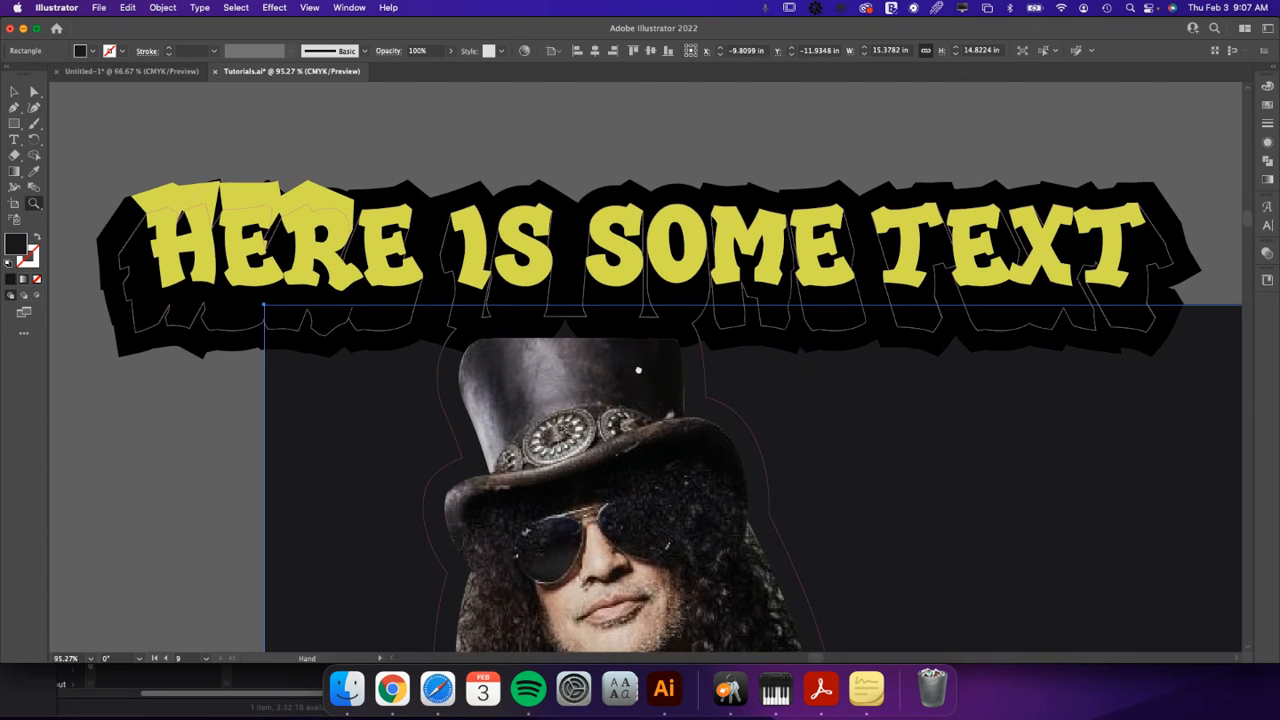
key("v")
left_click(591, 129)
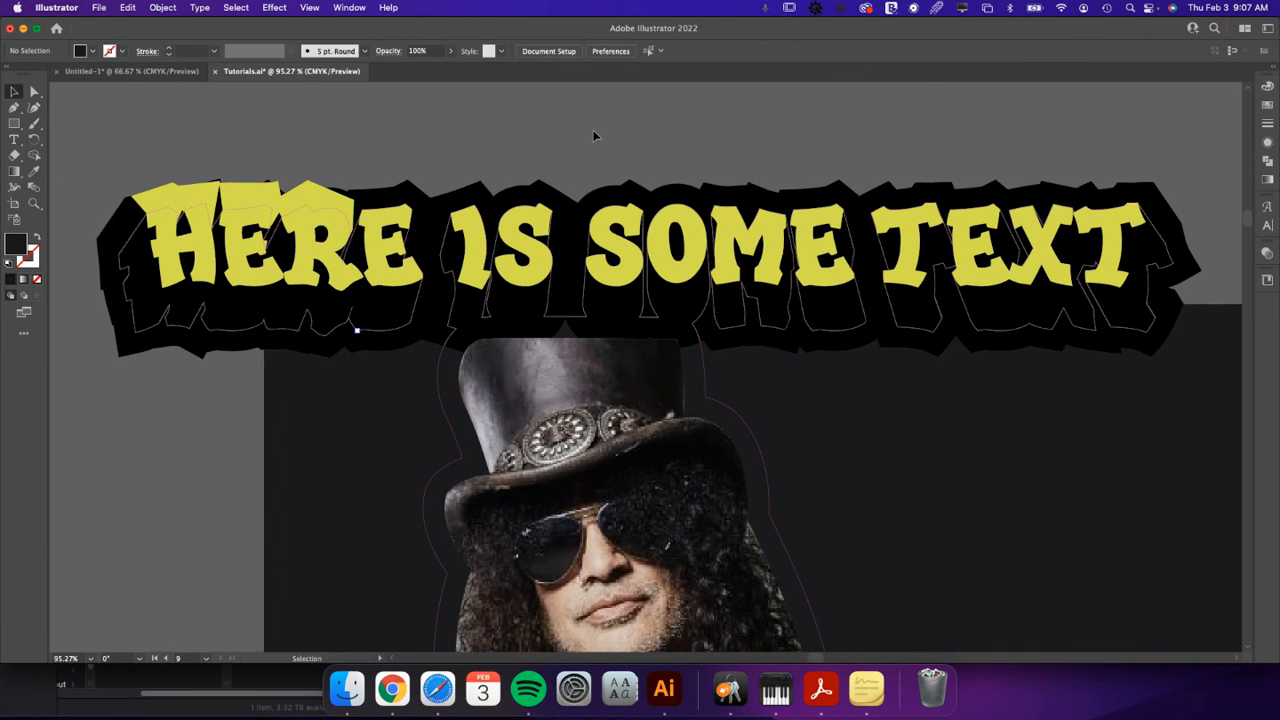
left_click(449, 345)
right_click(449, 345)
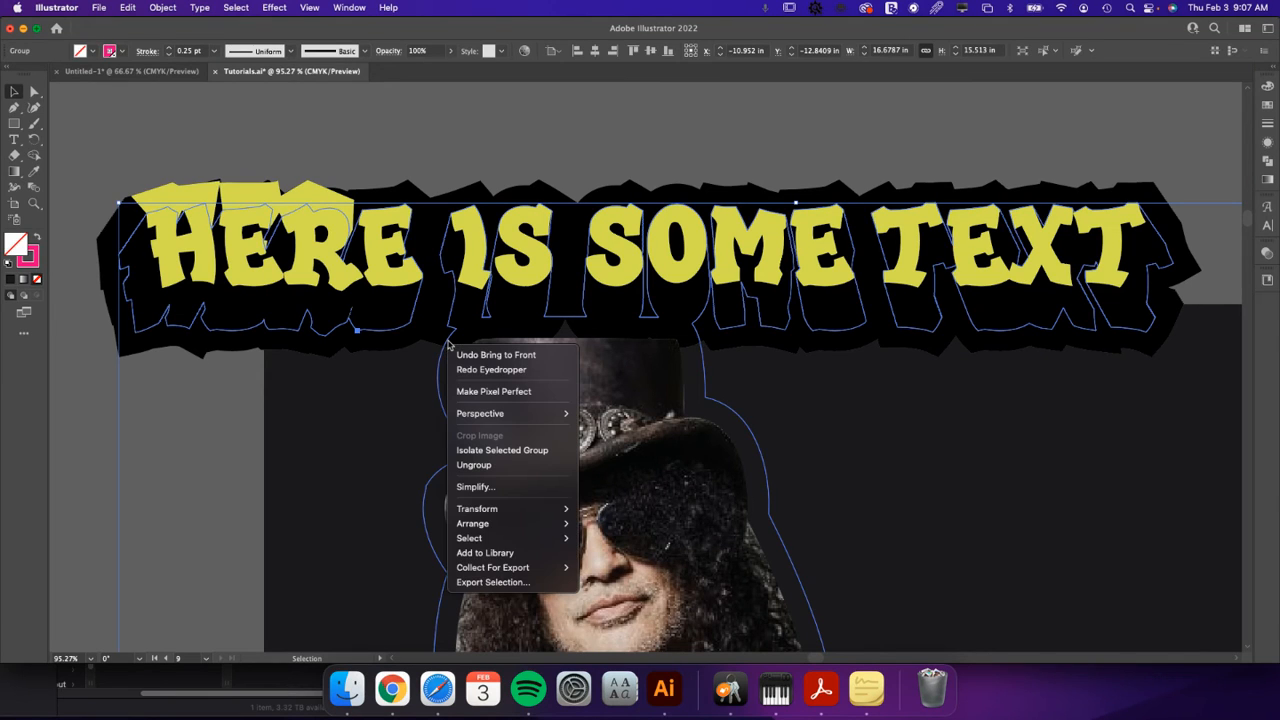
left_click(480, 466)
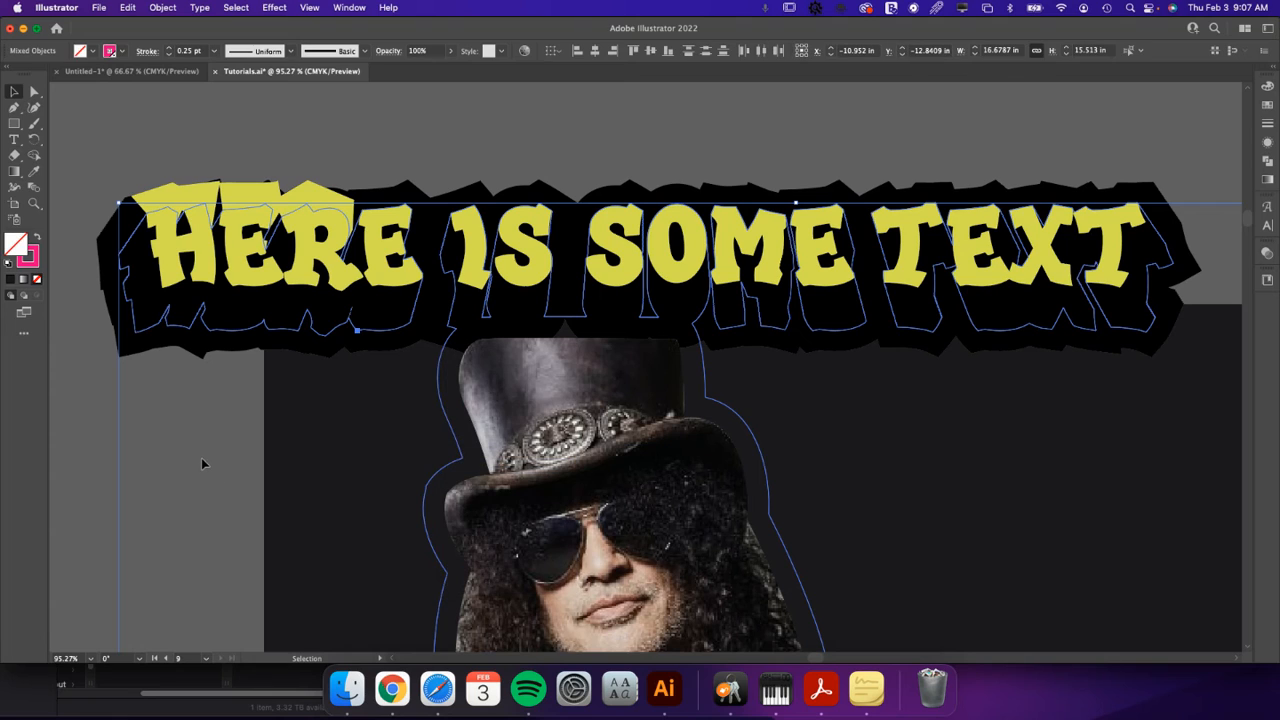
left_click(201, 463)
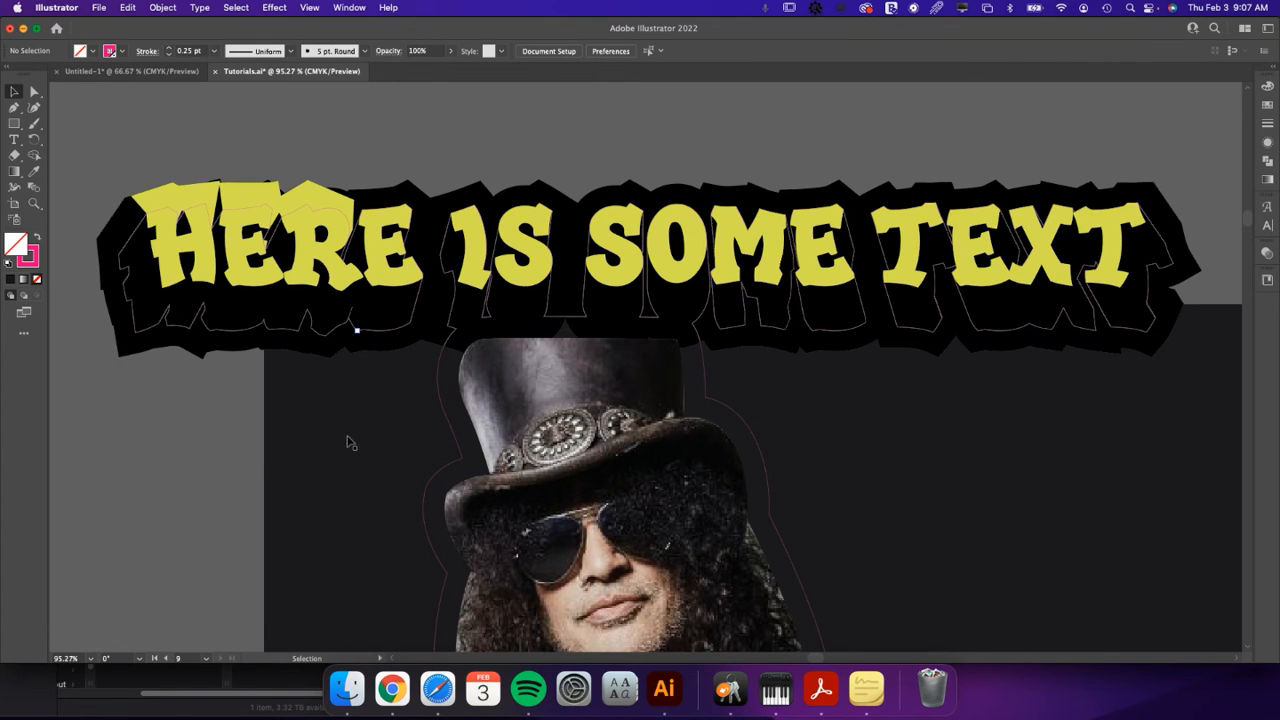
- Inspect the guitarist's part of the ungrouped outline, try to move it sideways, and undo the move
left_click(456, 335)
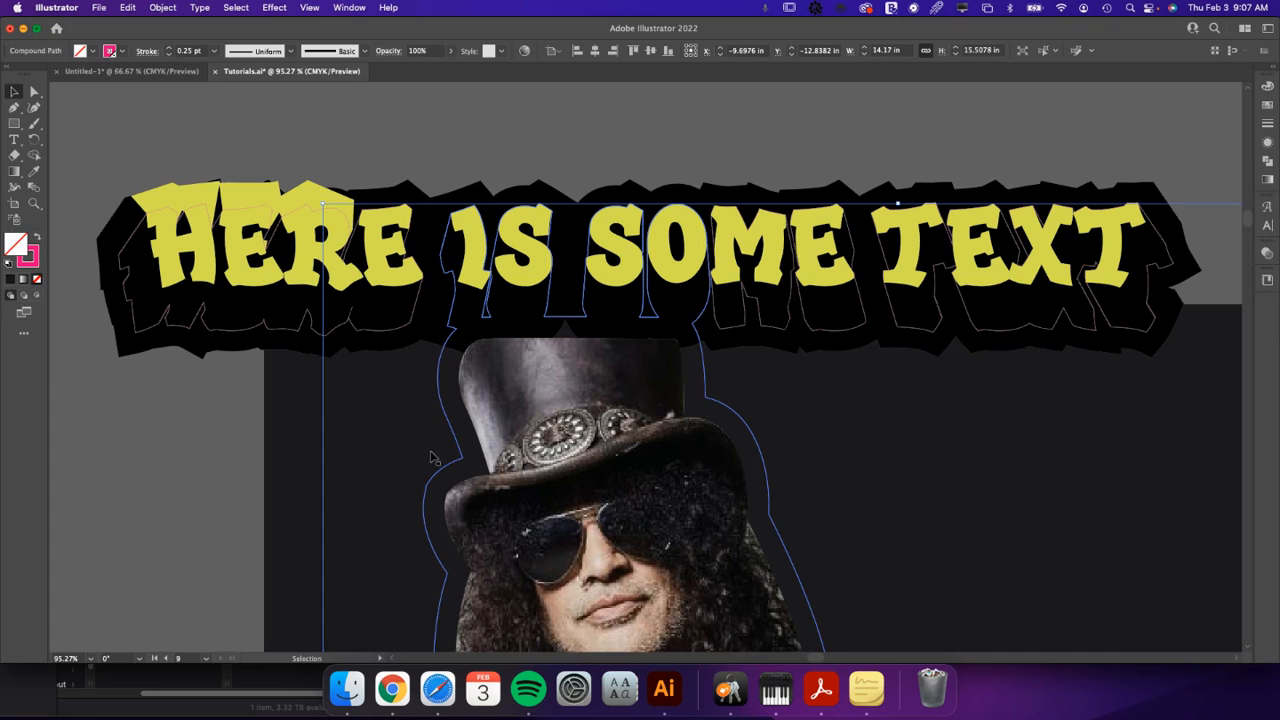
key("a")
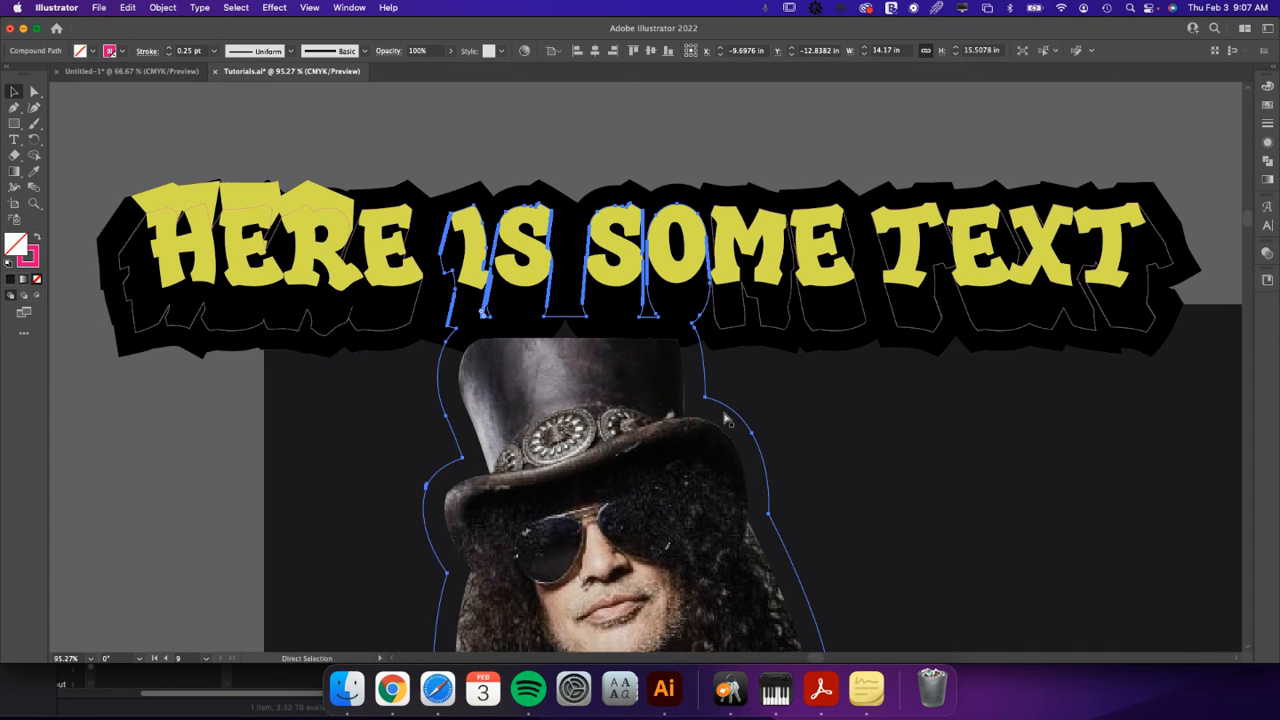
key("v")
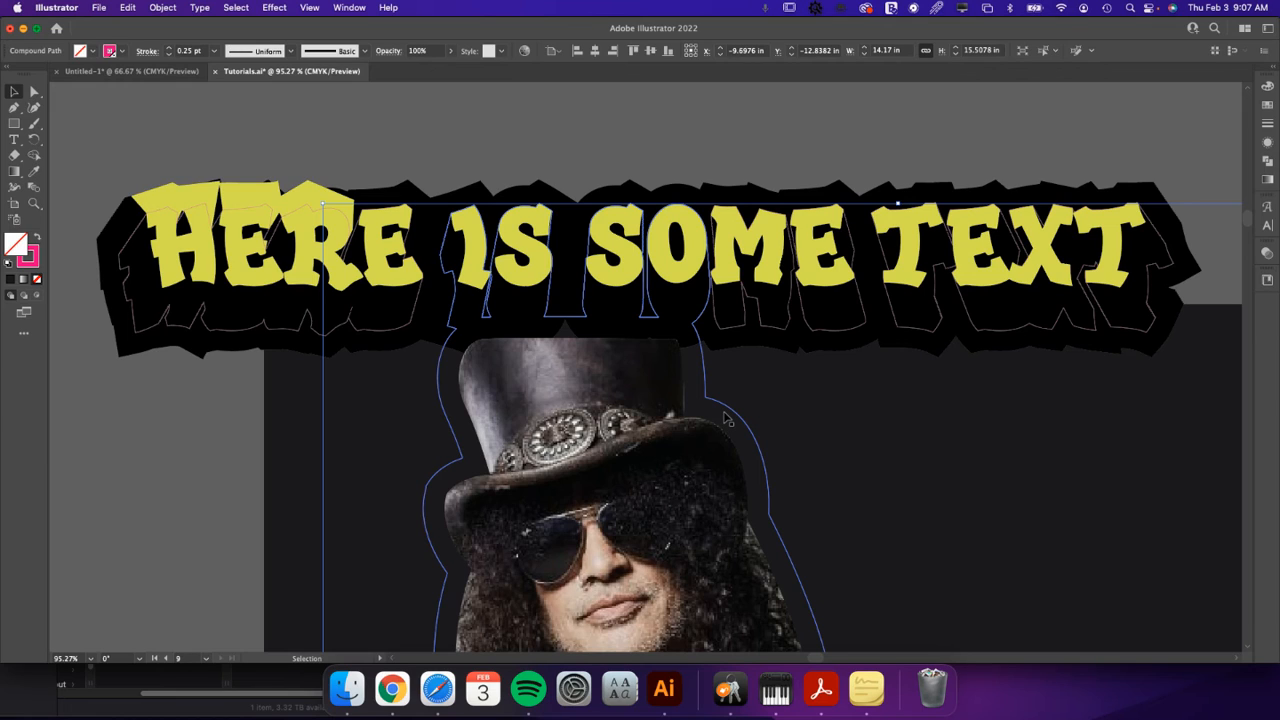
left_click(380, 443)
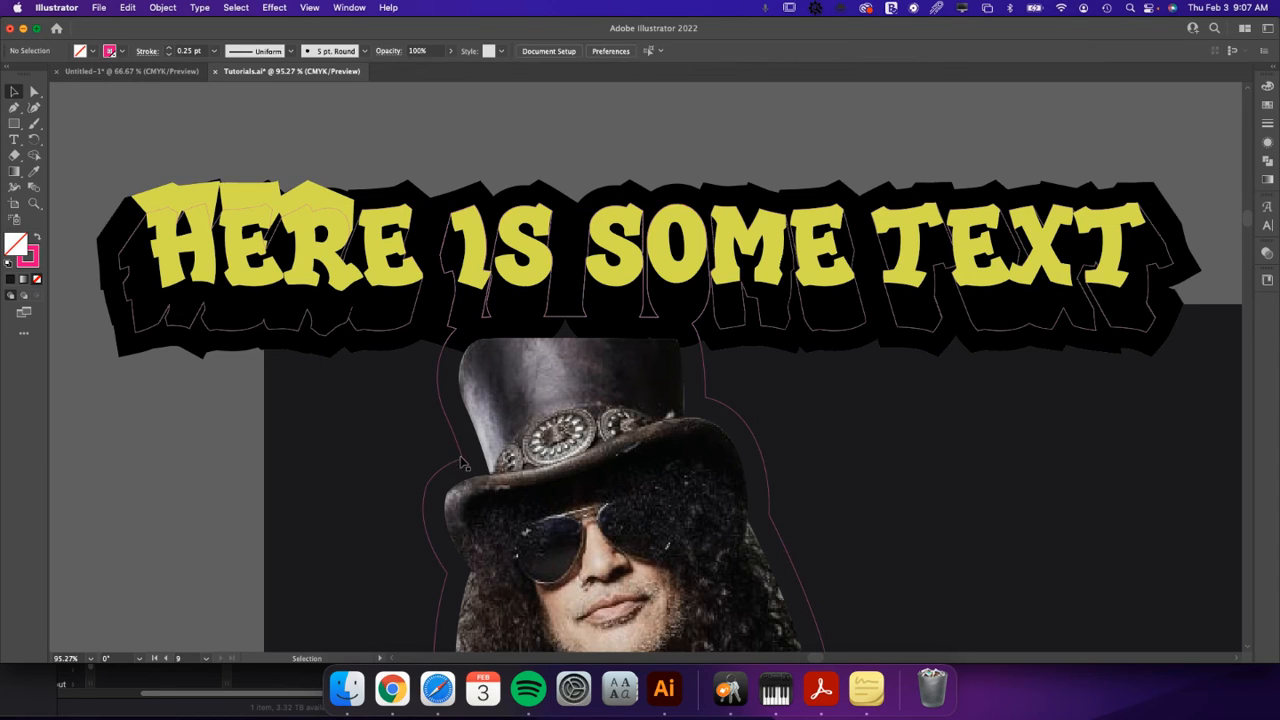
left_click_drag(462, 463, 356, 472)
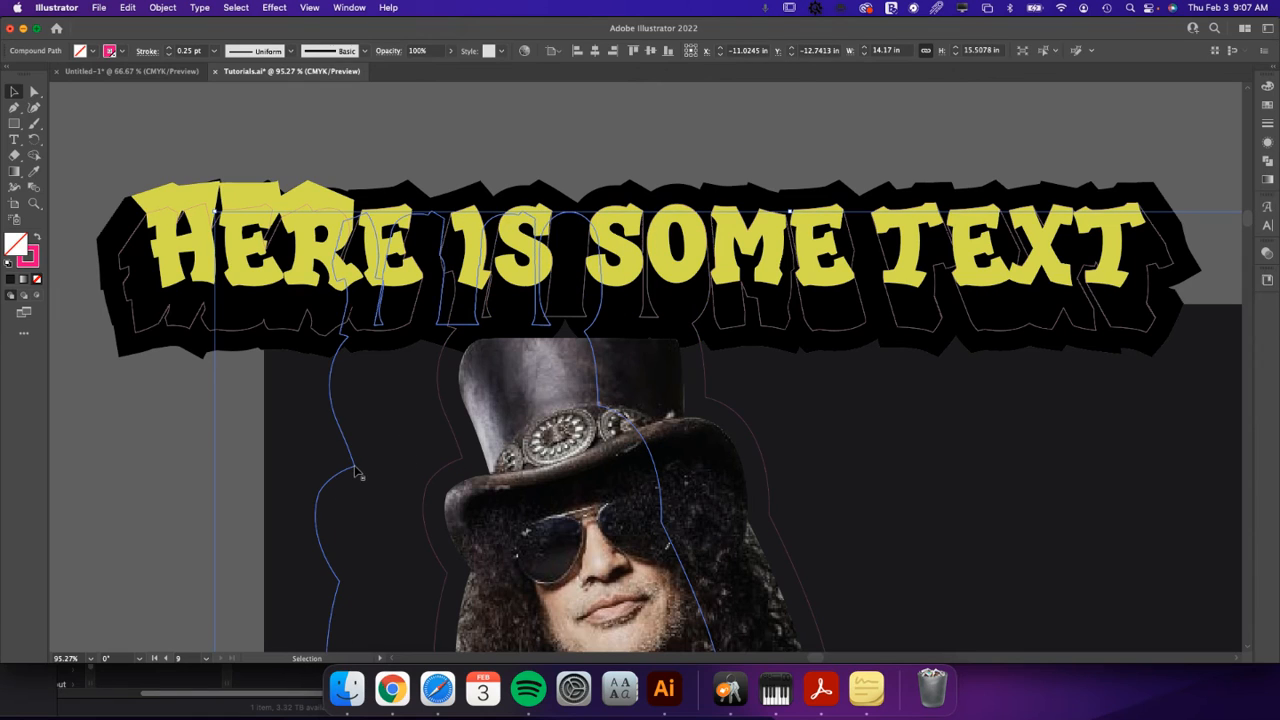
key("super+z")
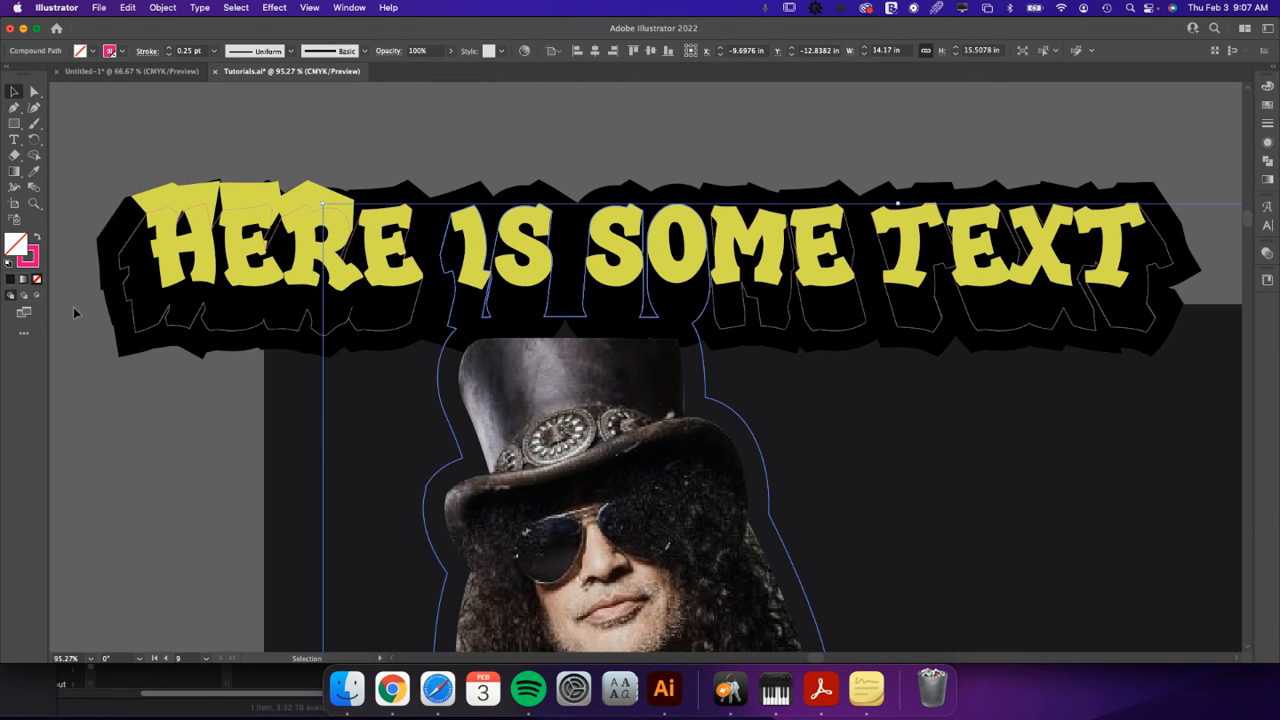
- Swap the guitarist outline's pink stroke to a fill and subtract it from the lettering's black backing using Pathfinder Minus Front
left_click(38, 239)
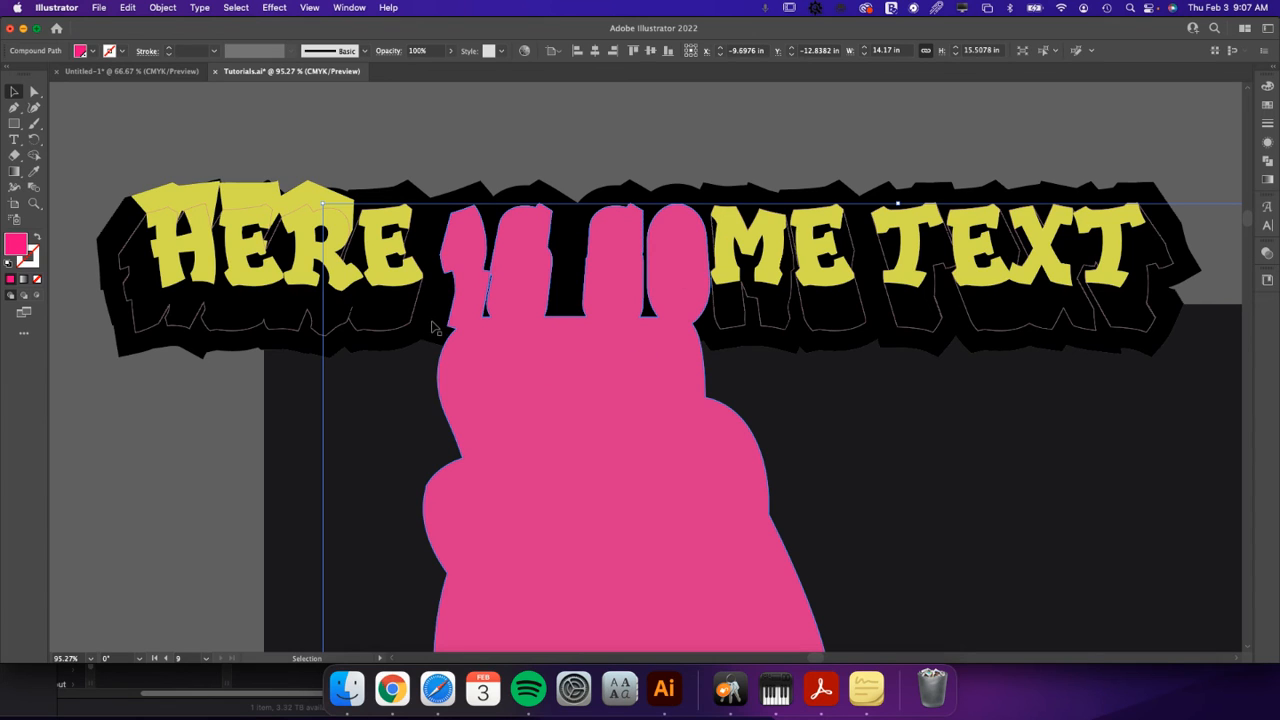
left_click(478, 193, "shift")
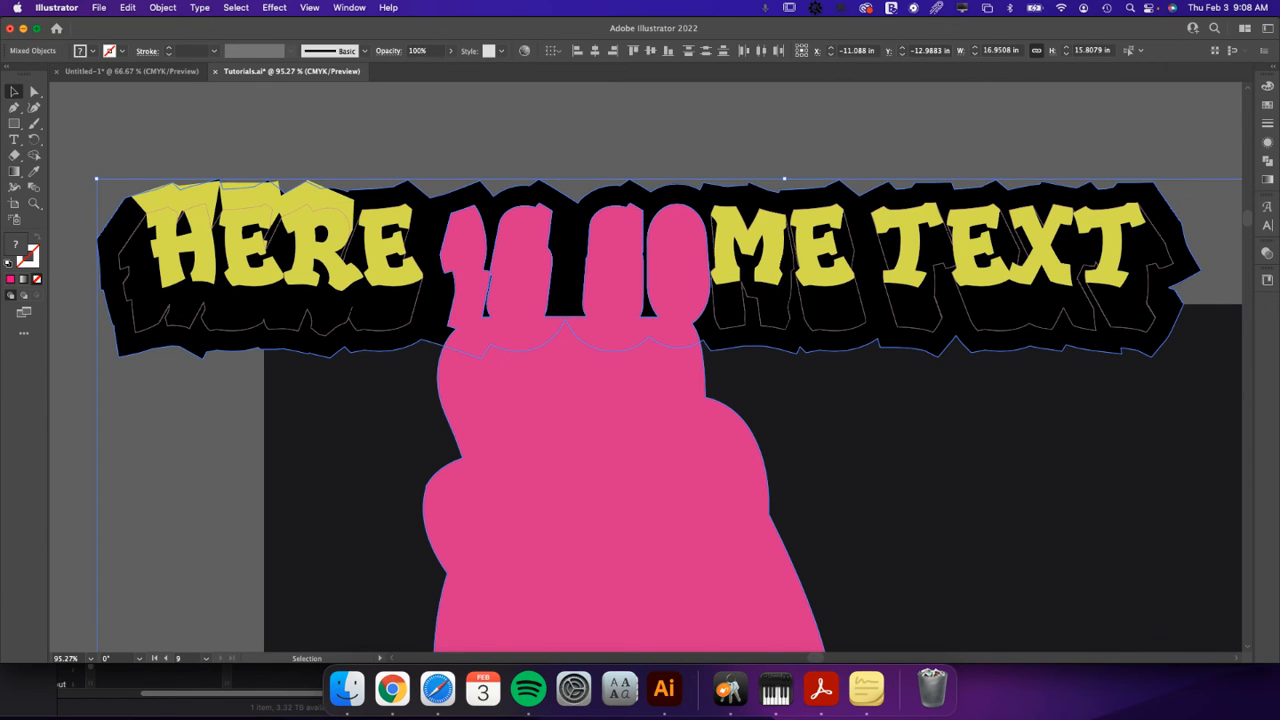
left_click(1267, 161)
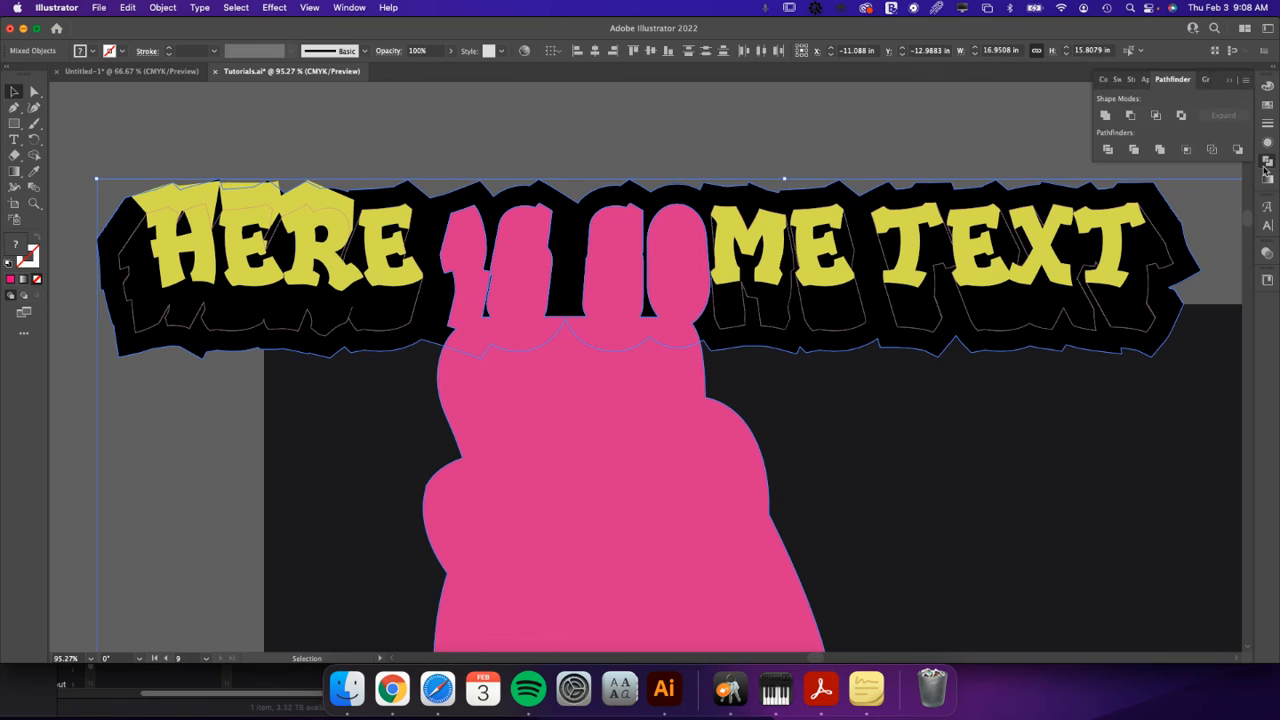
left_click(1131, 116)
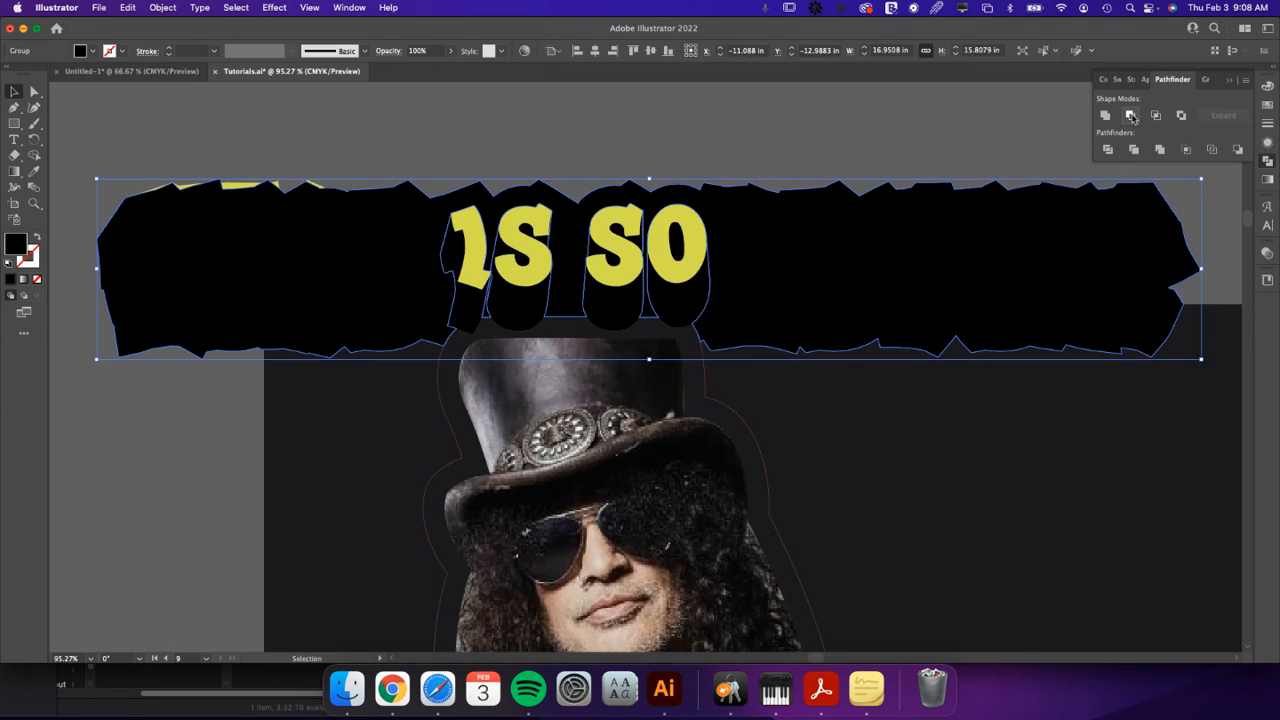
- Send the cut black backing behind the artwork, and check its cutouts by moving it up and back into place
key("super+z")
left_click(647, 122)
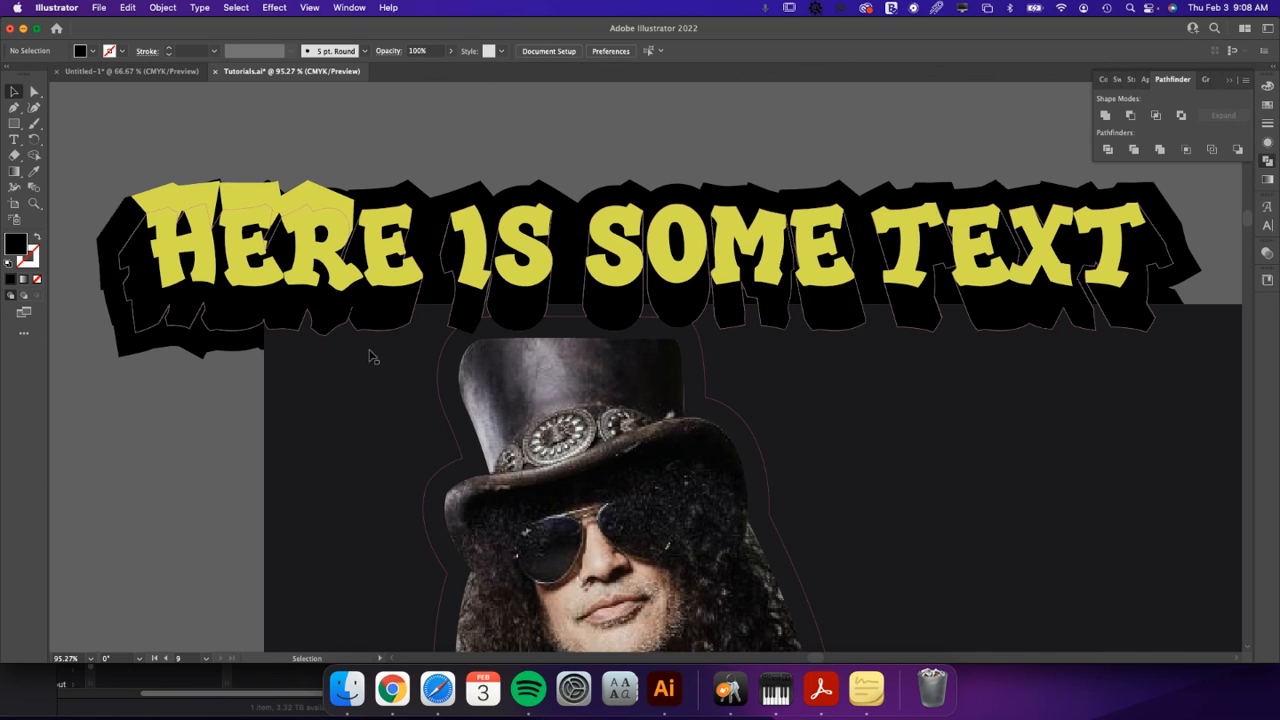
left_click(572, 245)
left_click_drag(572, 245, 577, 163)
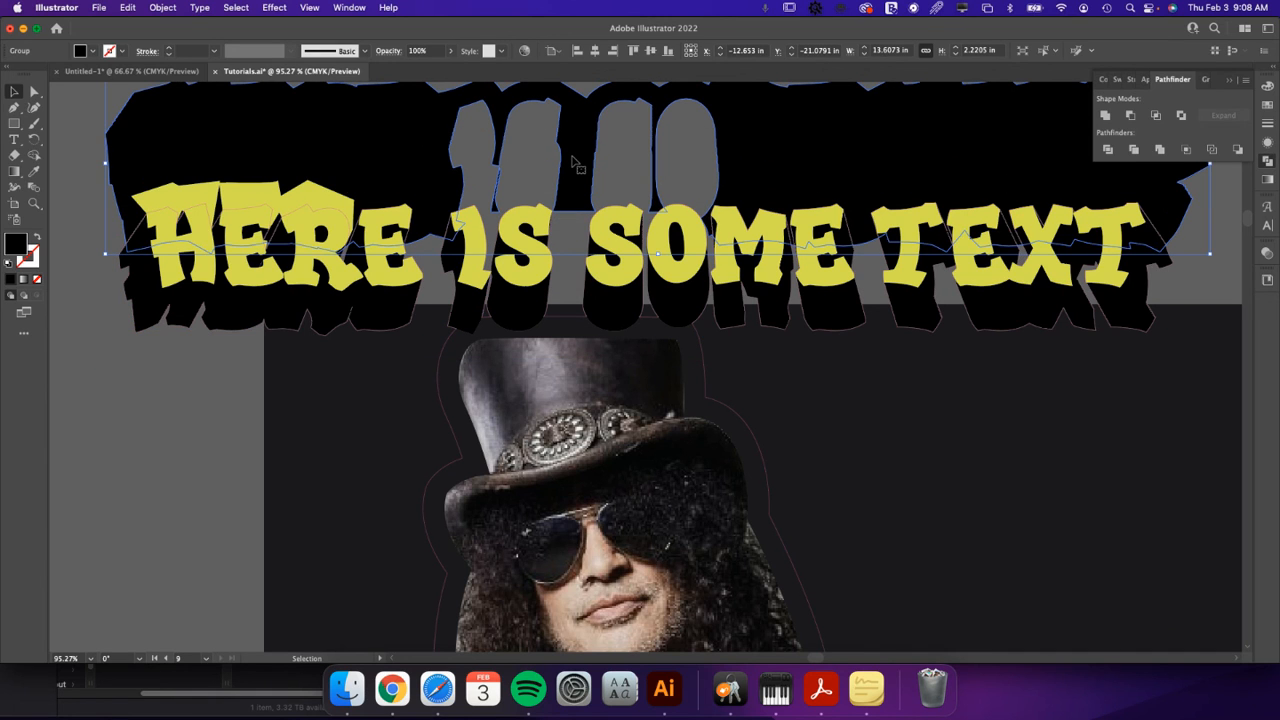
left_click_drag(577, 163, 569, 273)
left_click(164, 473)
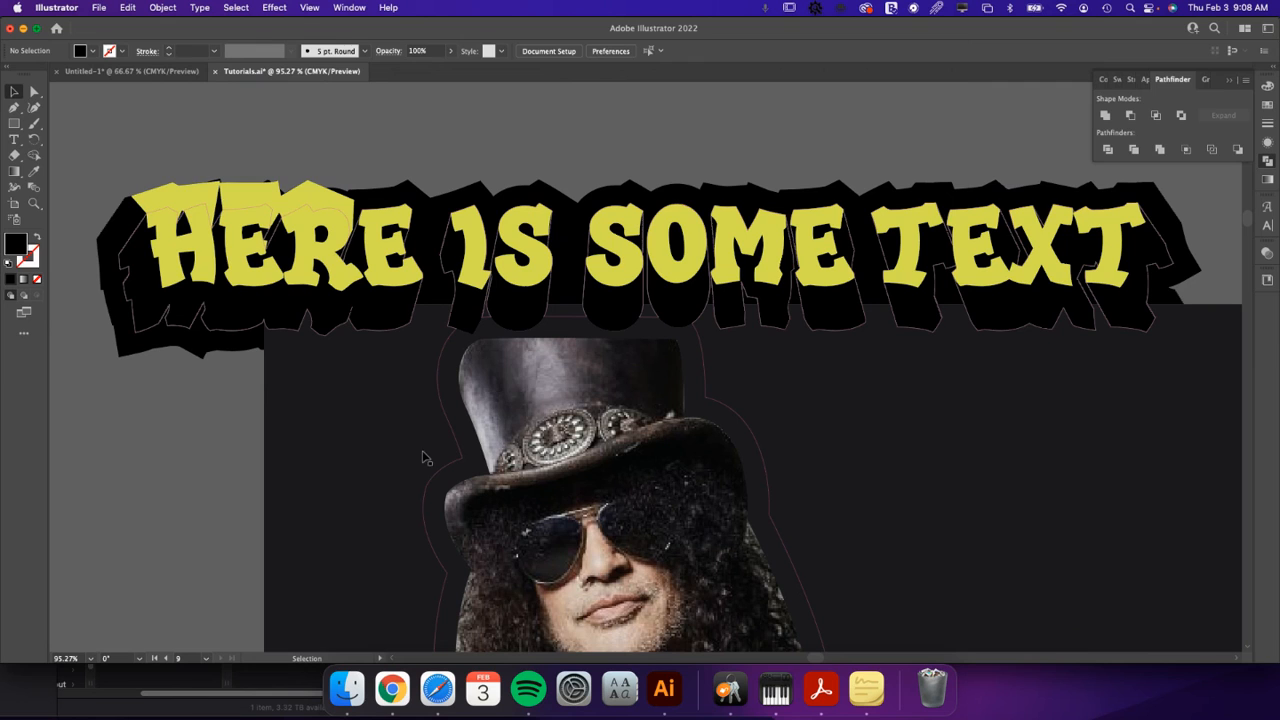
key("super+minus")
key("super+minus")
left_click_drag(851, 508, 691, 355)
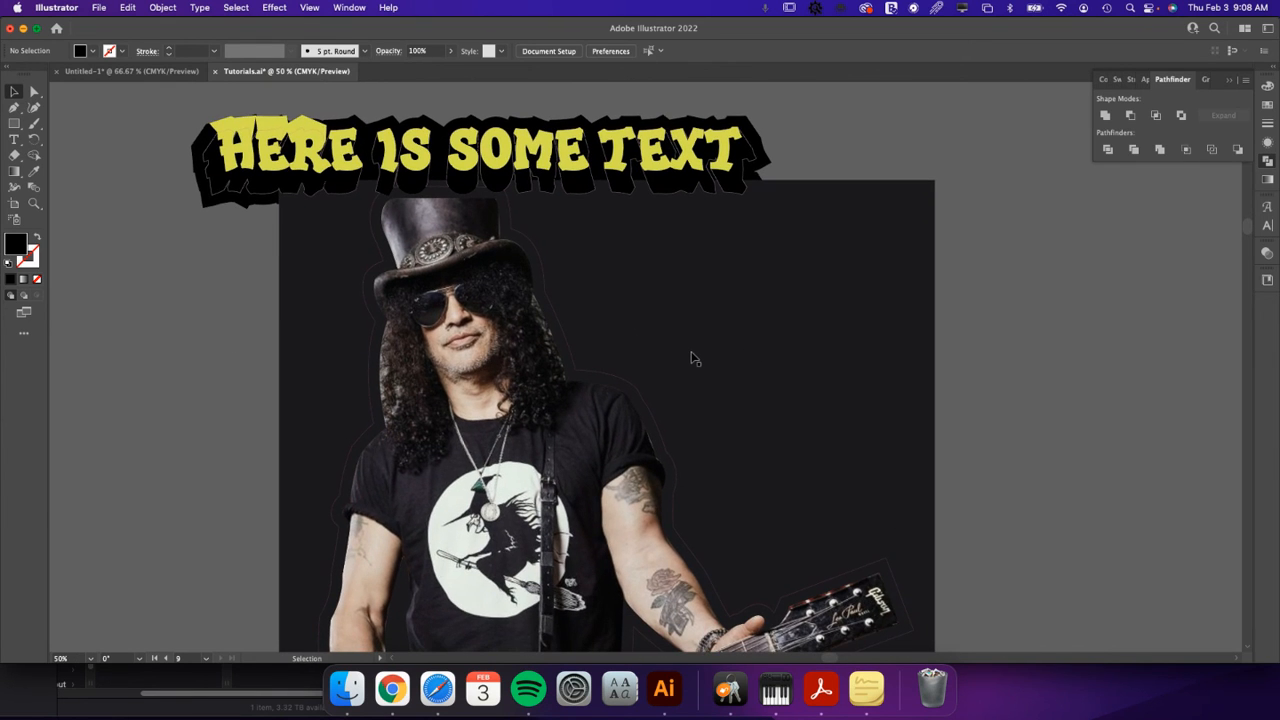